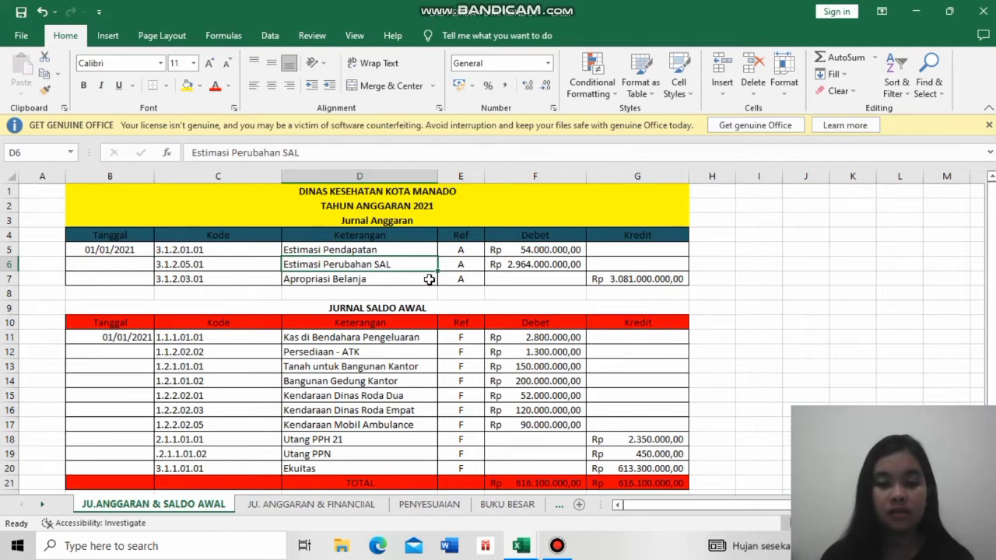
- Review the Apropriasi Belanja budget line and the opening-balance asset accounts from Kas di Bendahara Pengeluaran through Kendaraan Mobil Ambulance
click(429, 279)
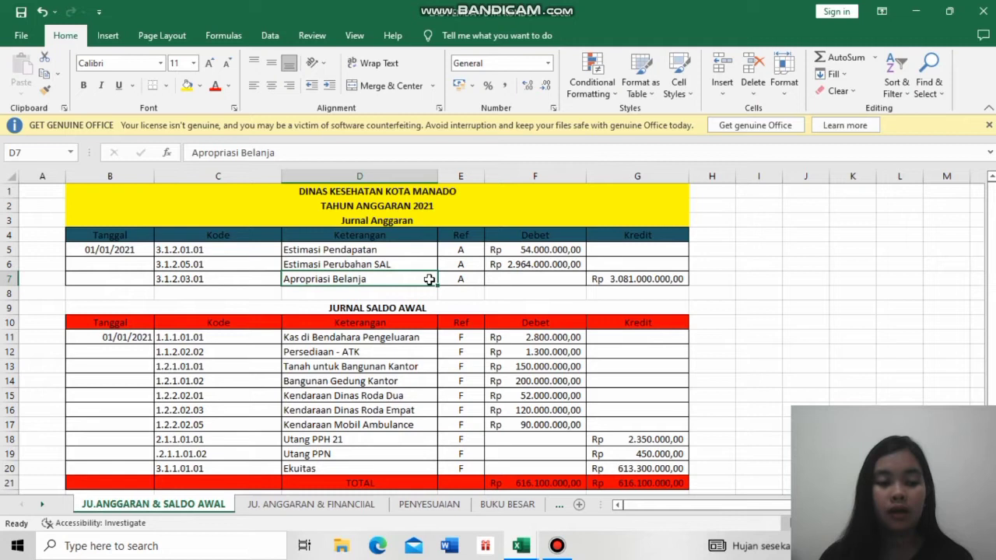
click(401, 341)
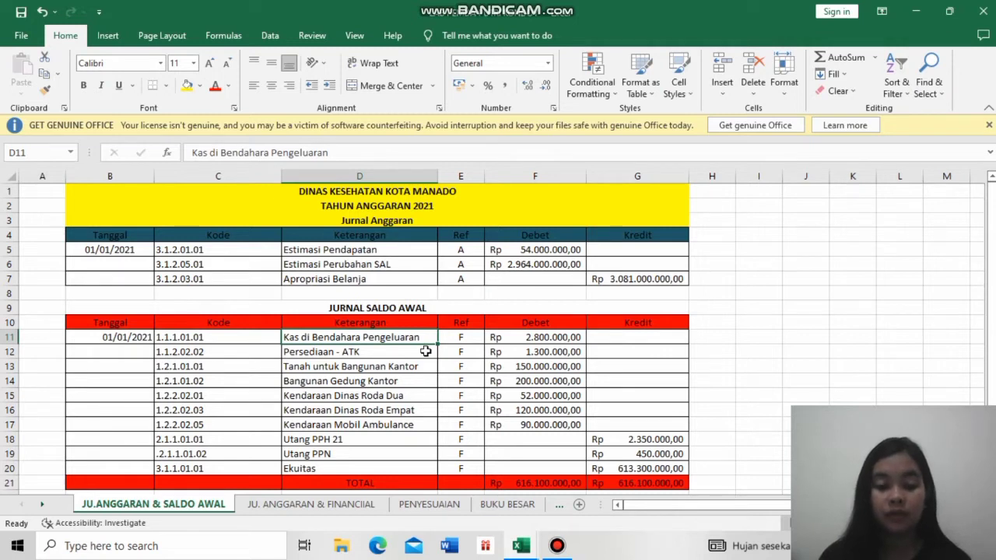
click(415, 353)
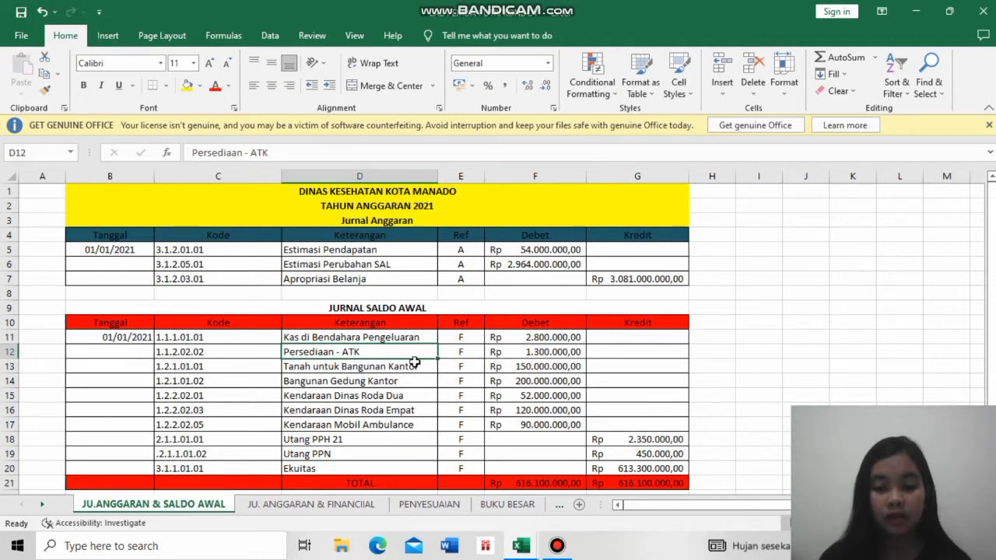
click(397, 370)
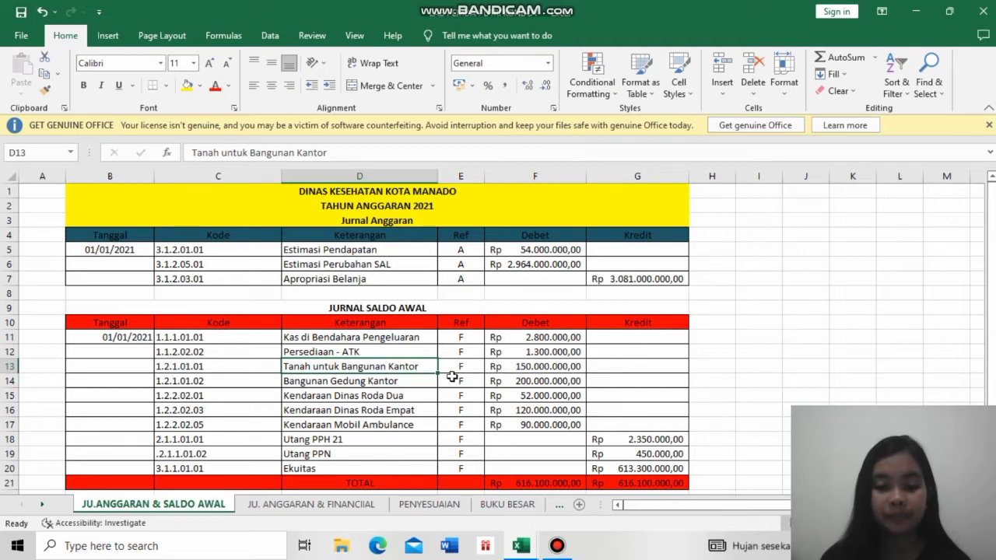
click(410, 383)
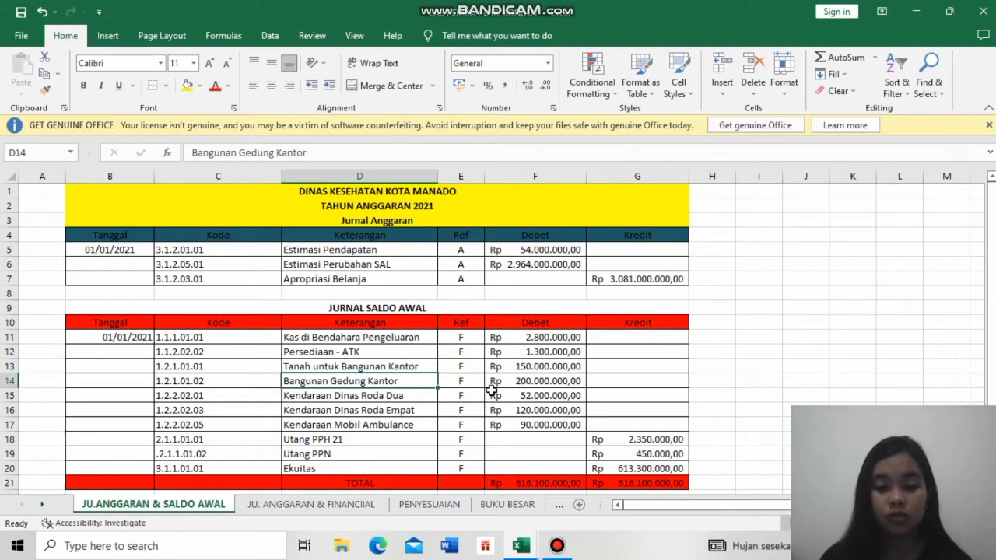
click(418, 369)
click(417, 383)
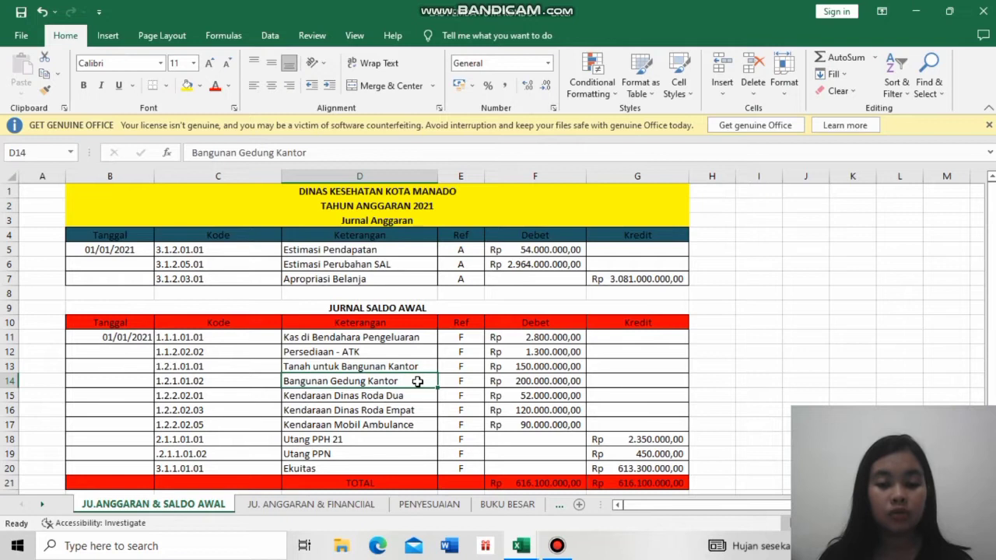
click(418, 398)
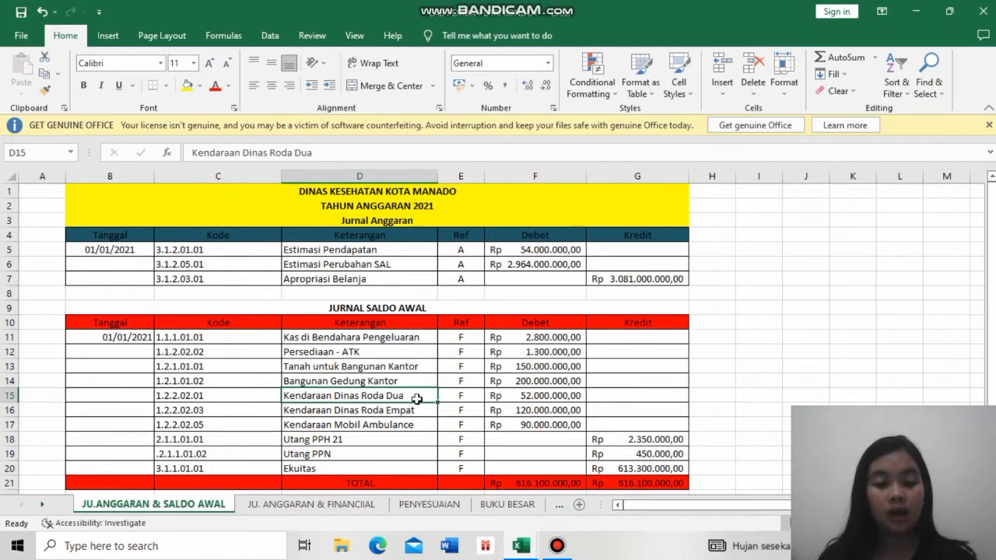
click(411, 413)
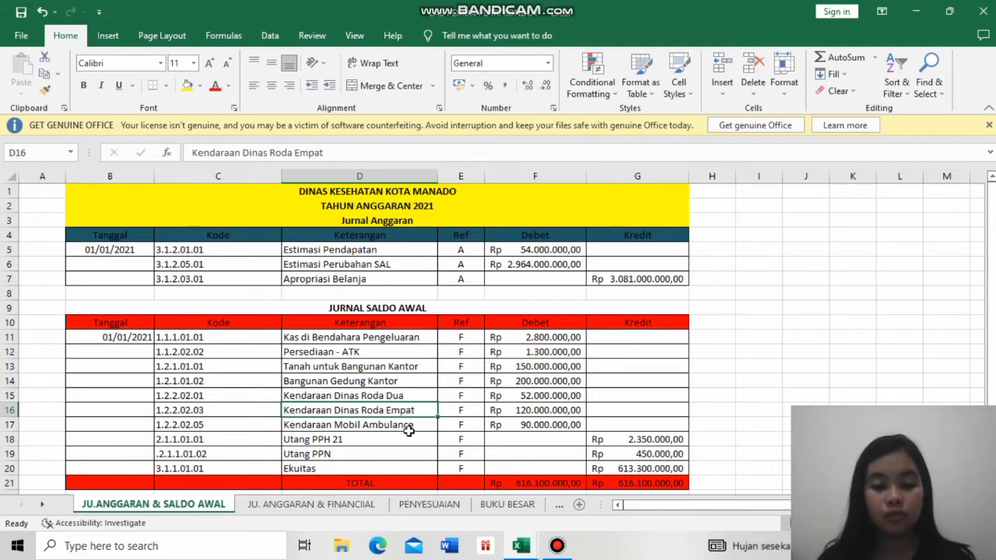
click(408, 427)
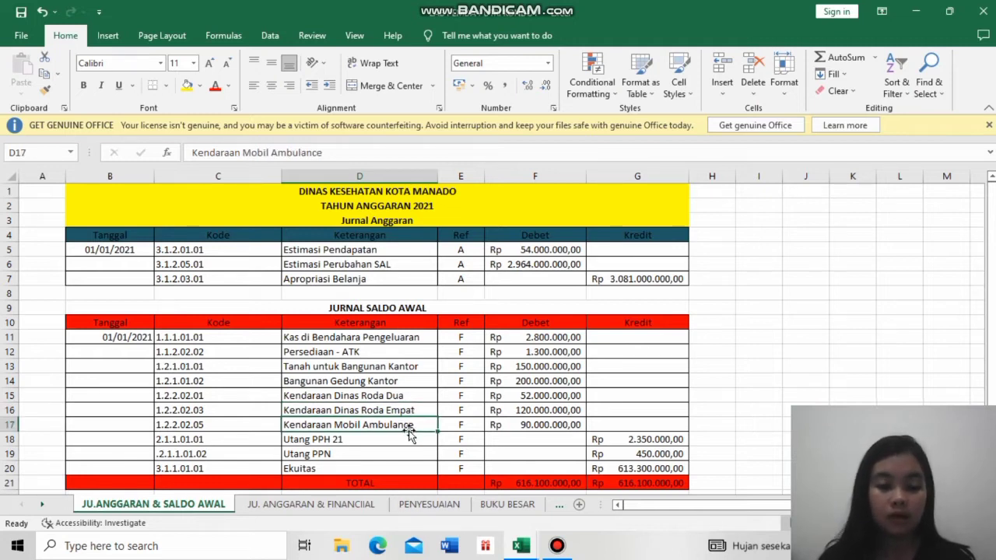
- Review the liability and equity accounts Utang PPH 21, Utang PPN and Ekuitas in the Jurnal Saldo Awal
click(409, 440)
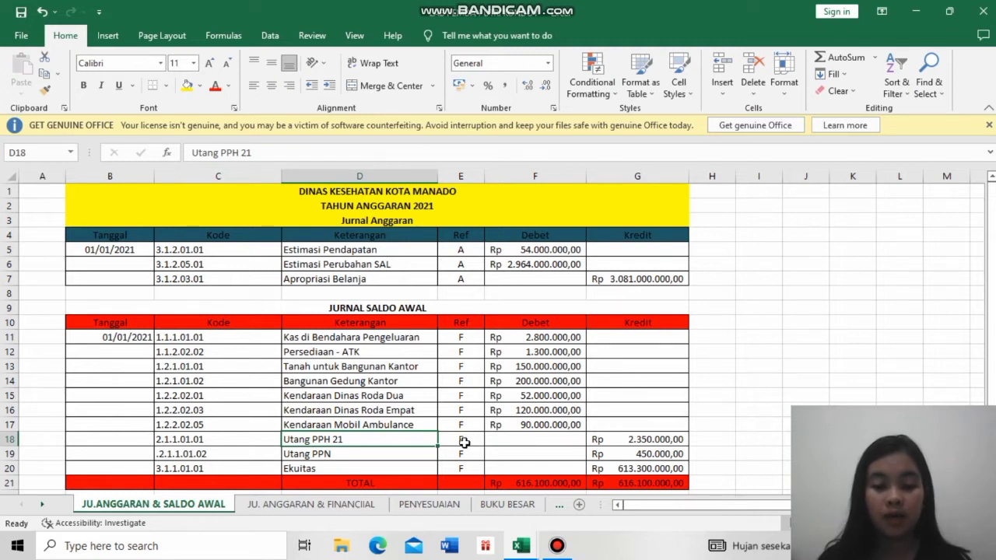
click(403, 454)
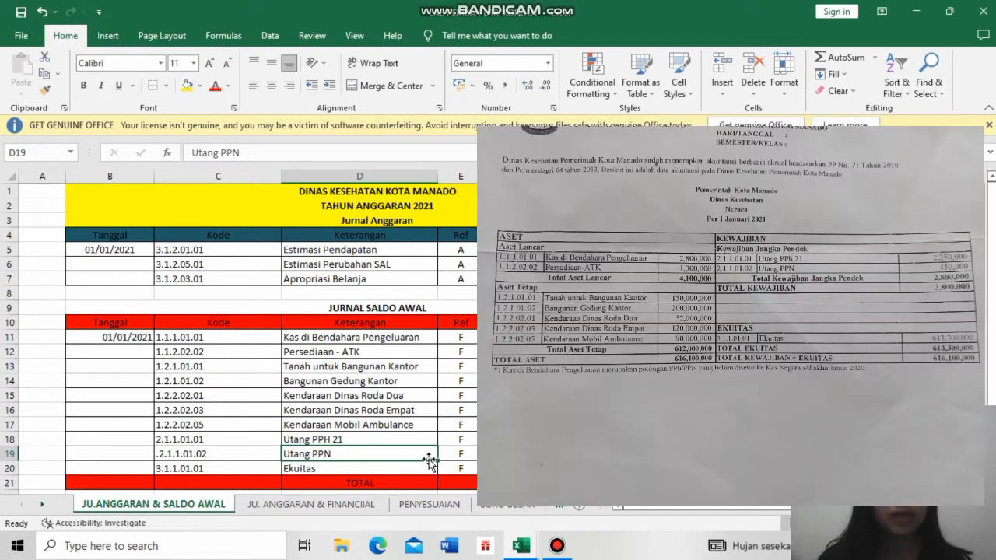
click(409, 469)
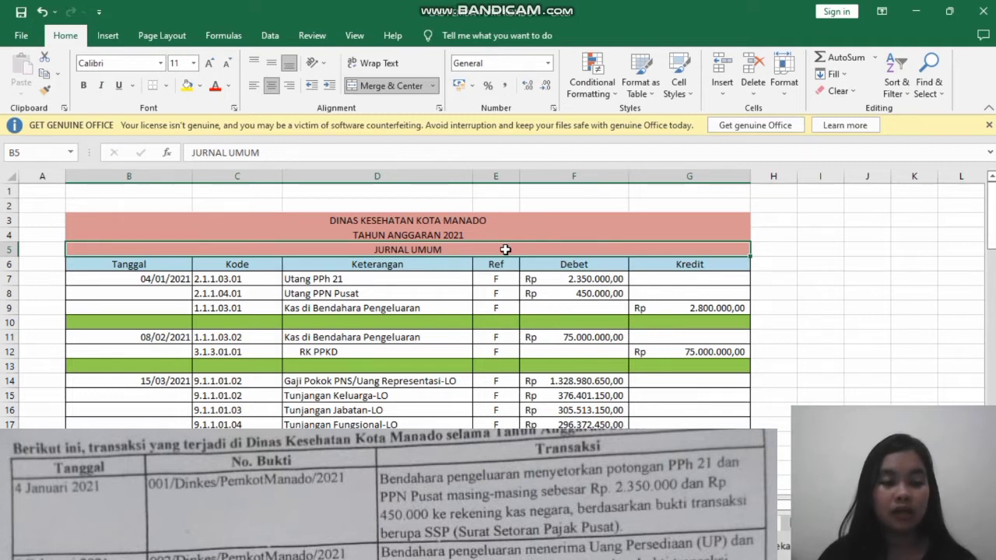
- Examine the 04/01/2021 entry in the Jurnal Umum: Utang PPh 21, Utang PPN Pusat and Kas di Bendahara Pengeluaran
click(418, 276)
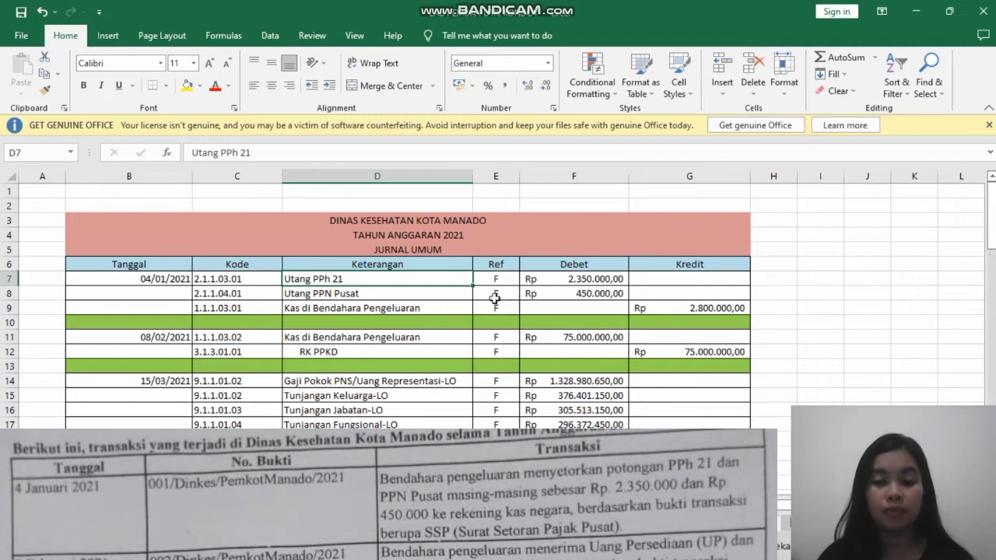
click(444, 293)
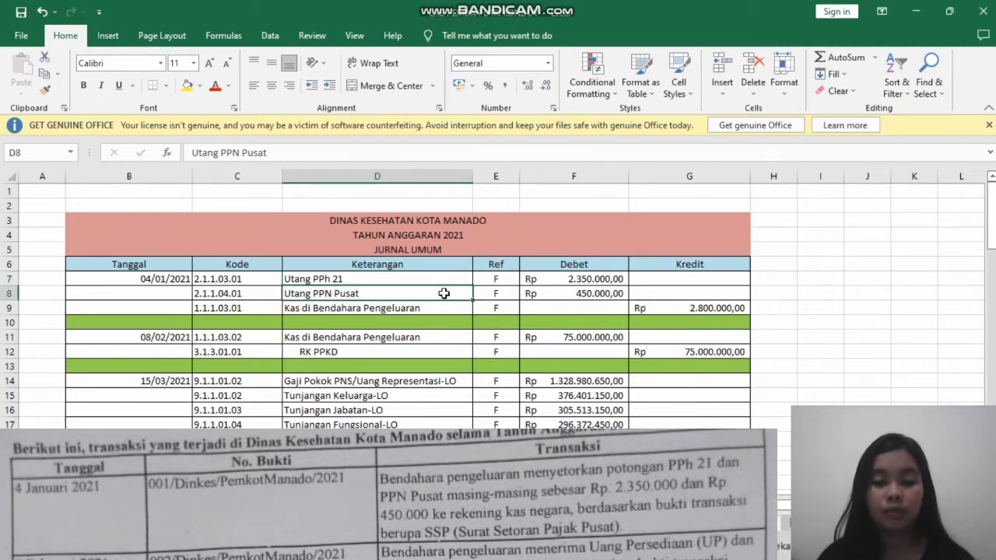
click(443, 309)
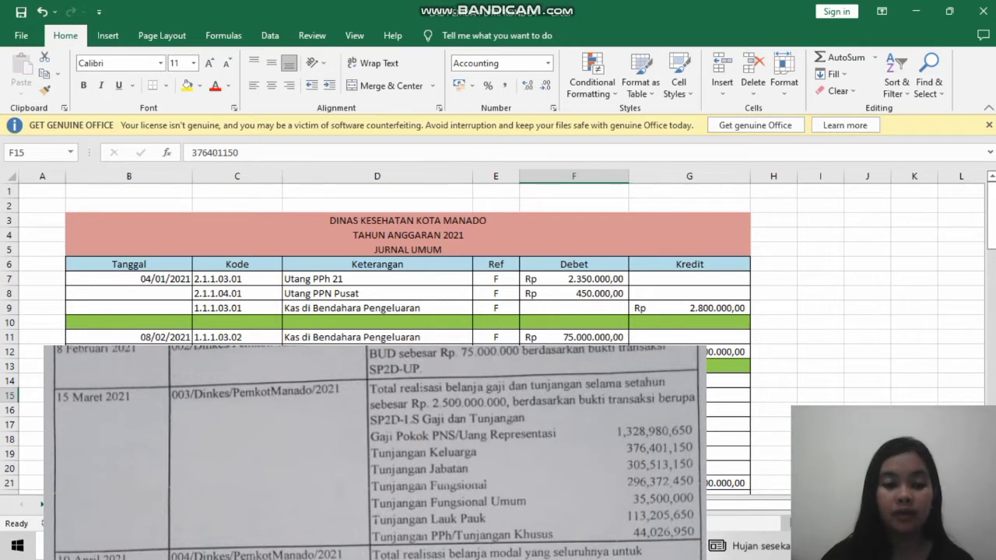
- Examine the 15/03/2021 financial entry account by account, from Gaji Pokok PNS/Uang Representasi-LO through the allowances to RK PPKD
click(377, 381)
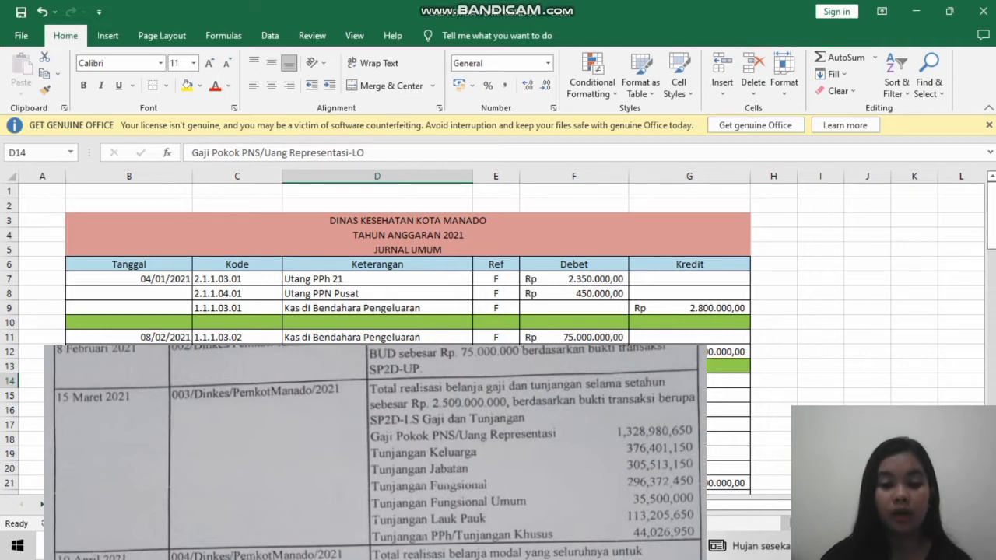
click(377, 396)
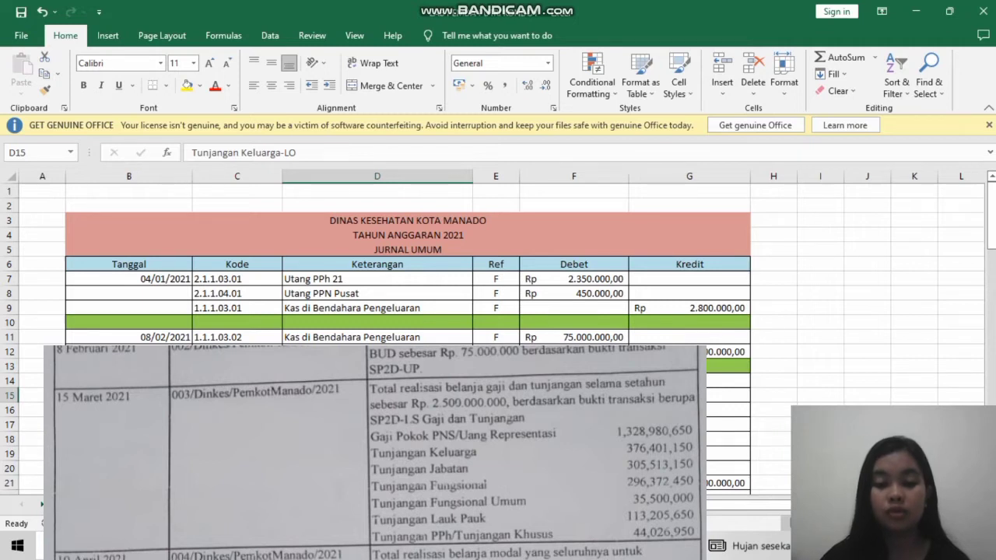
click(378, 410)
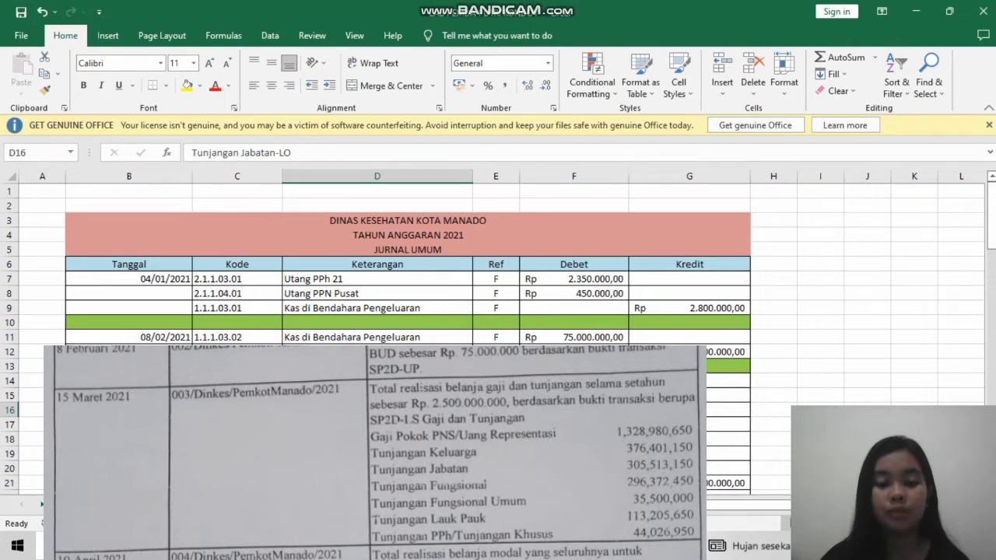
click(377, 425)
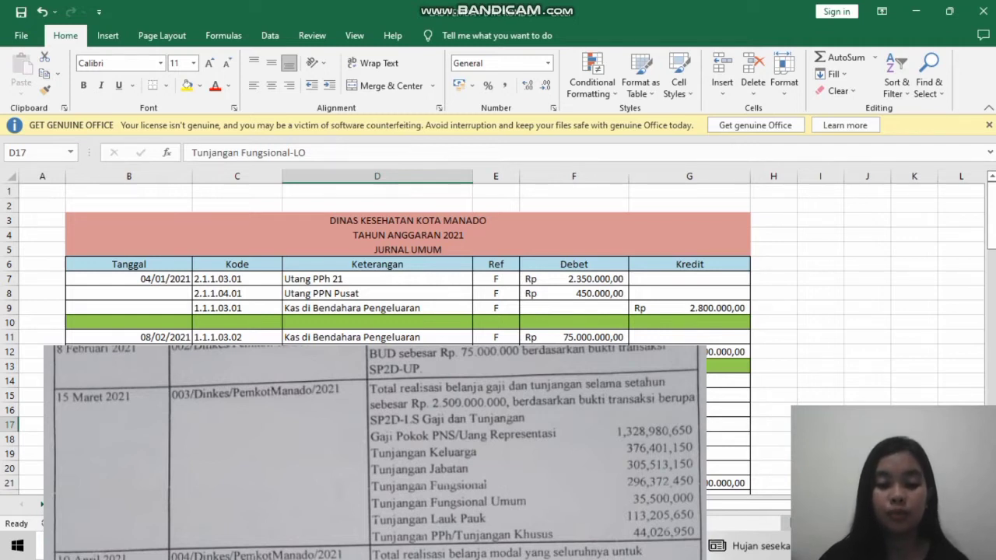
key(Down)
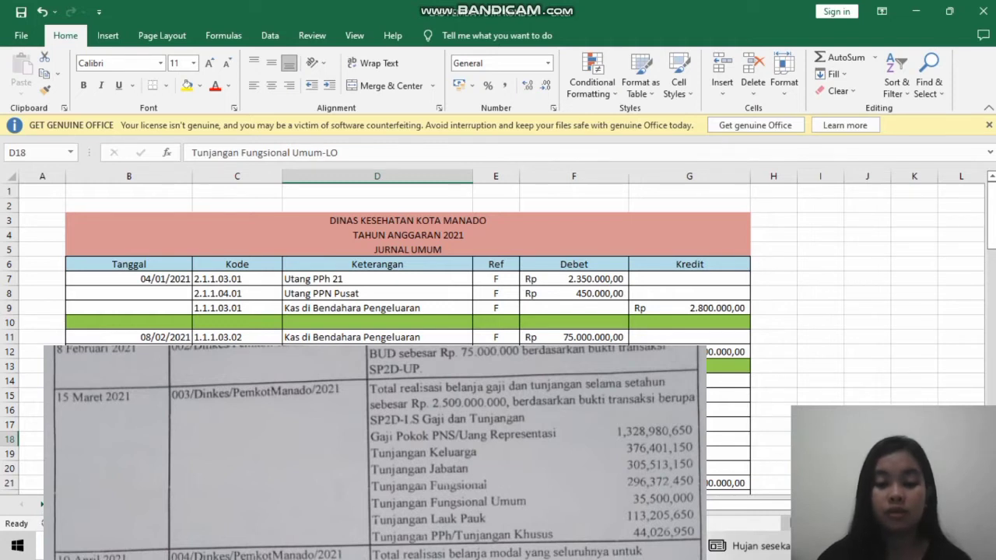
click(378, 454)
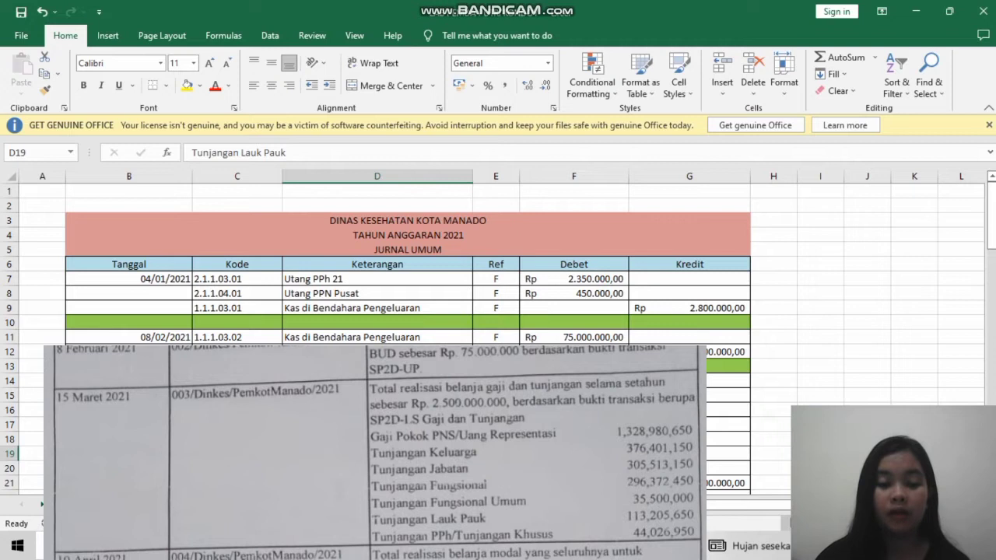
click(377, 483)
click(377, 468)
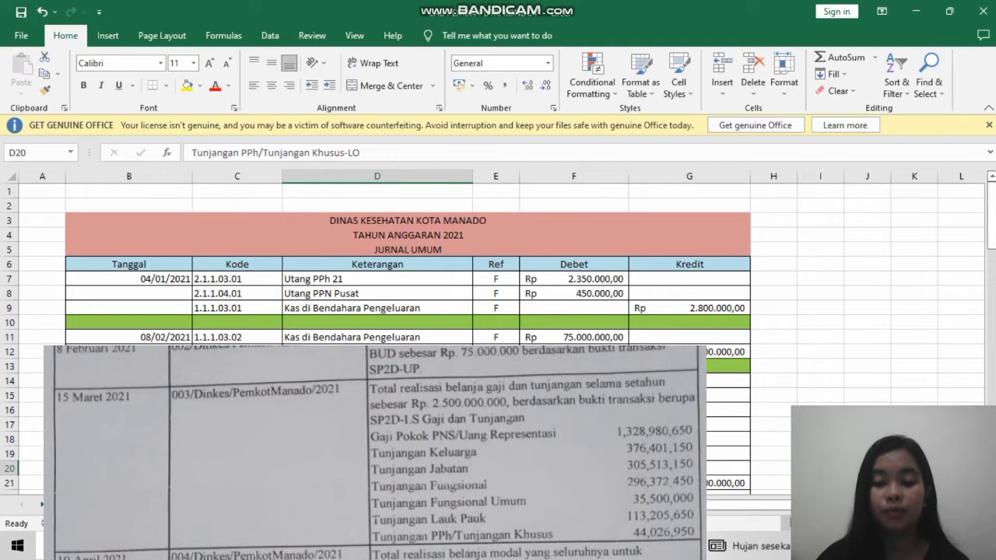
click(377, 483)
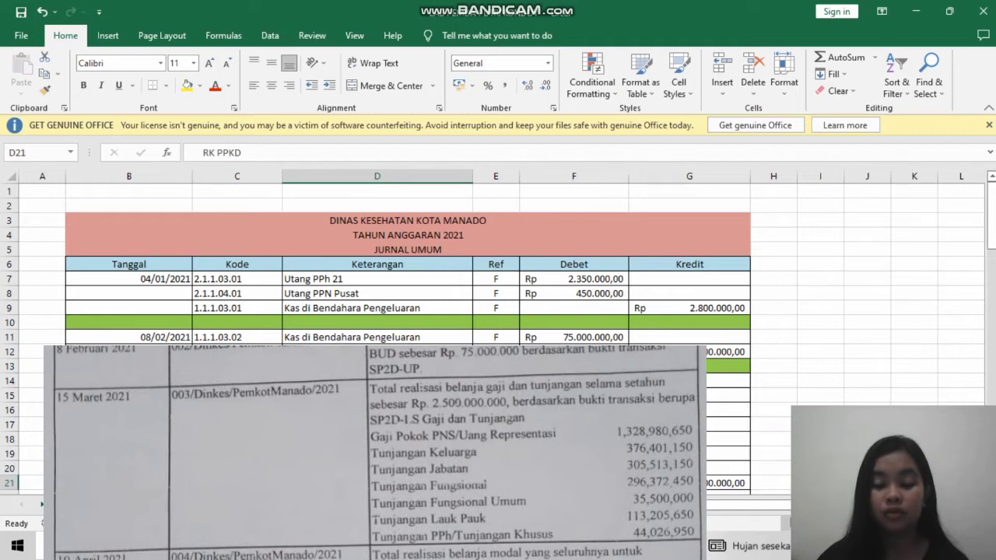
- Examine the matching salary and allowance budget entries from Gaji Pokok PNS/Uang Representasi to Estimasi Perubahan SAL, ending on the Kendaraan Dinas Roda Dua entry
key(Down)
key(Down)
key(Down)
key(Down)
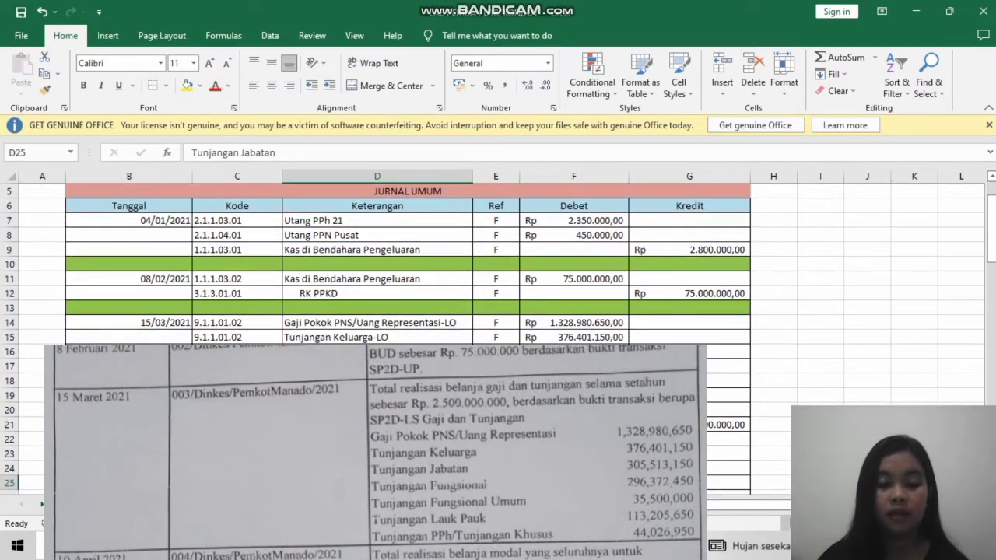
key(Up)
key(Up)
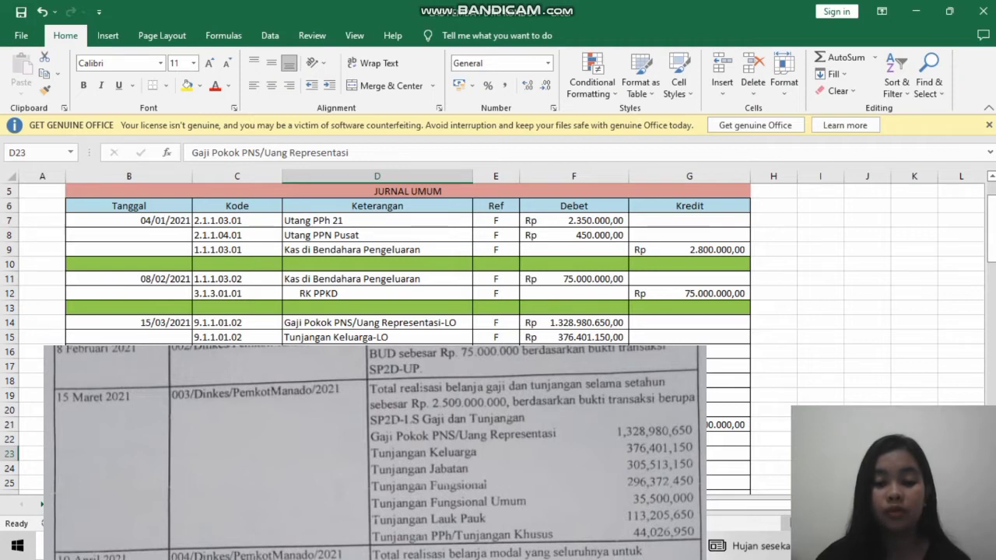
click(378, 469)
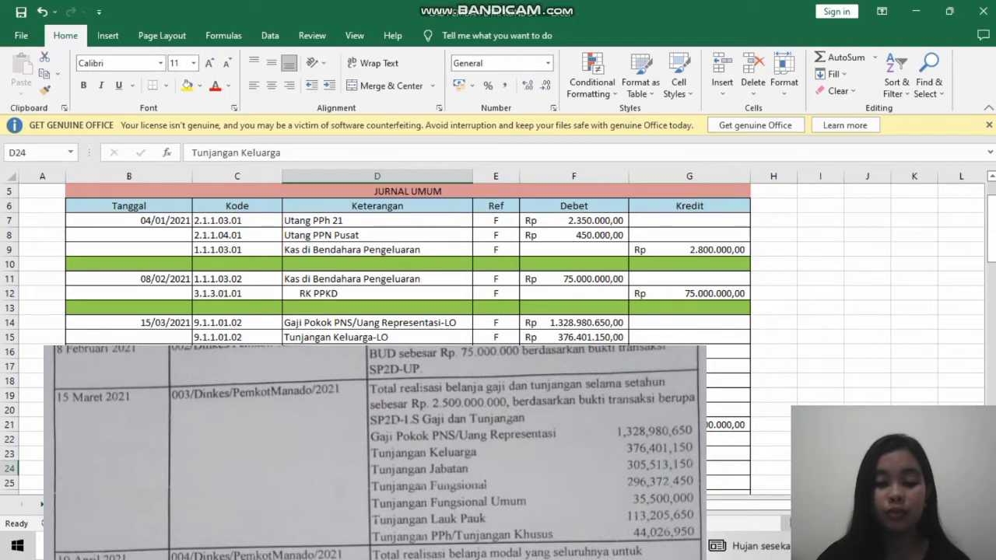
key(Down)
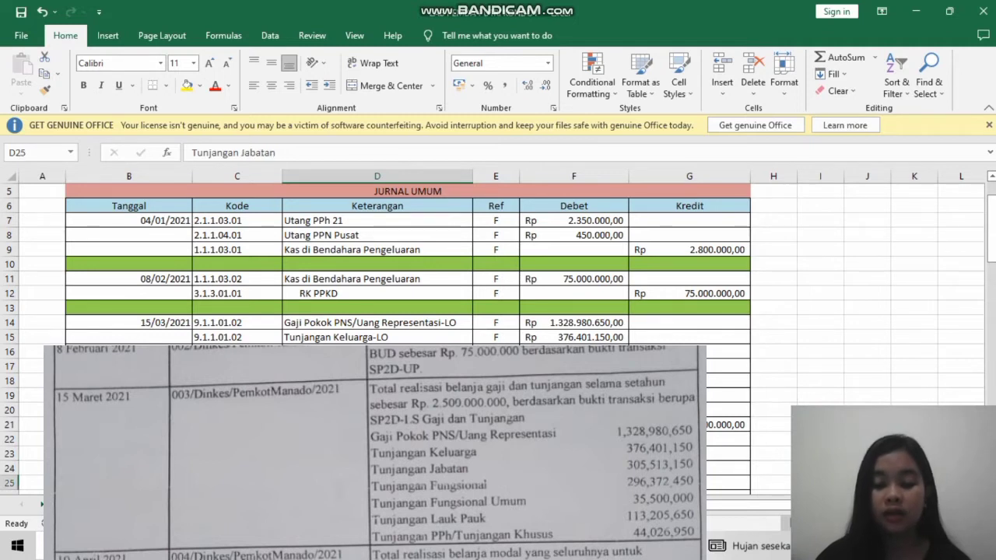
key(Down)
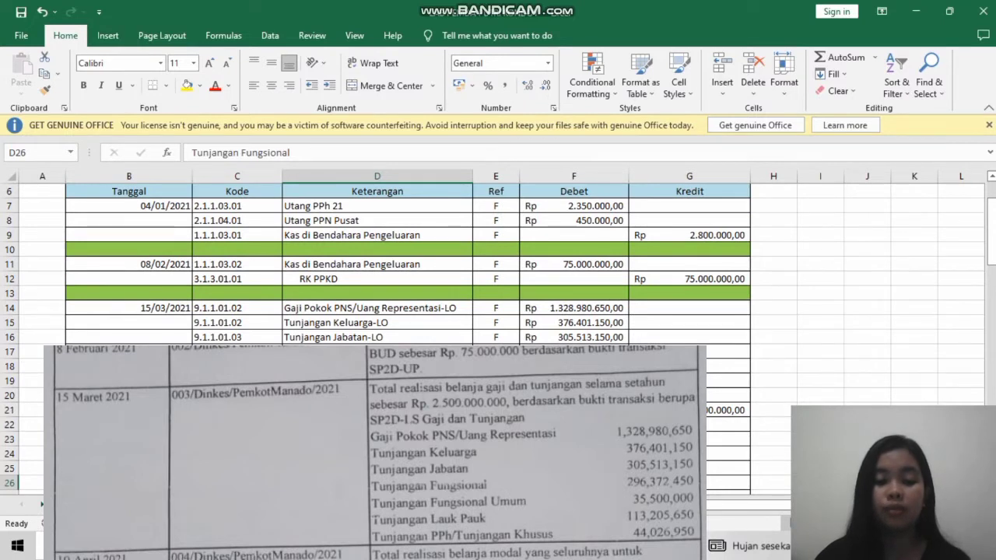
key(Down)
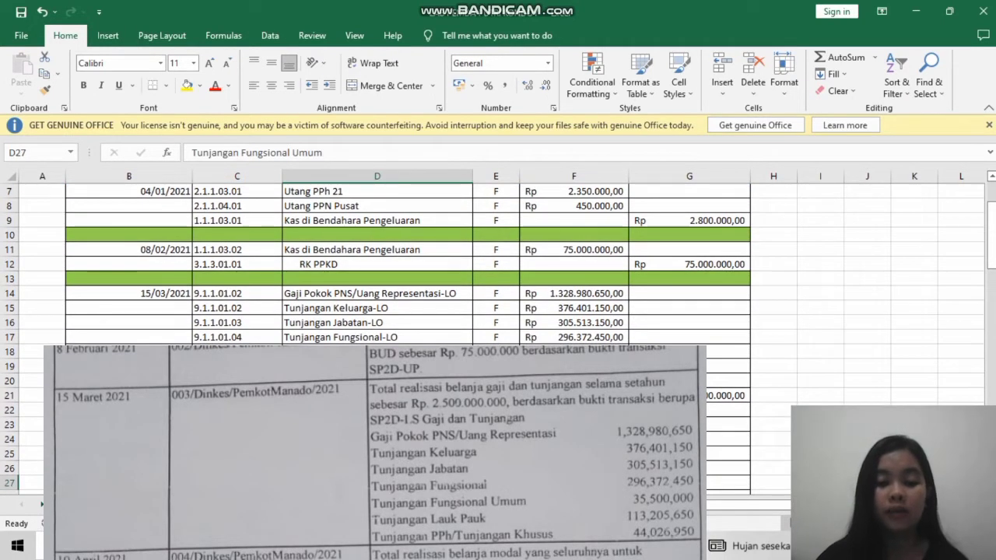
key(Up)
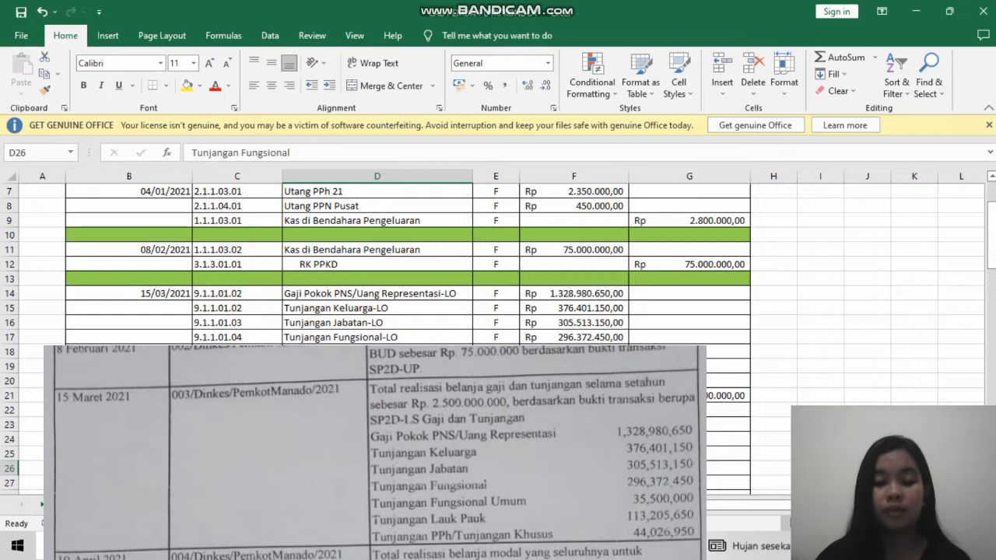
key(Down)
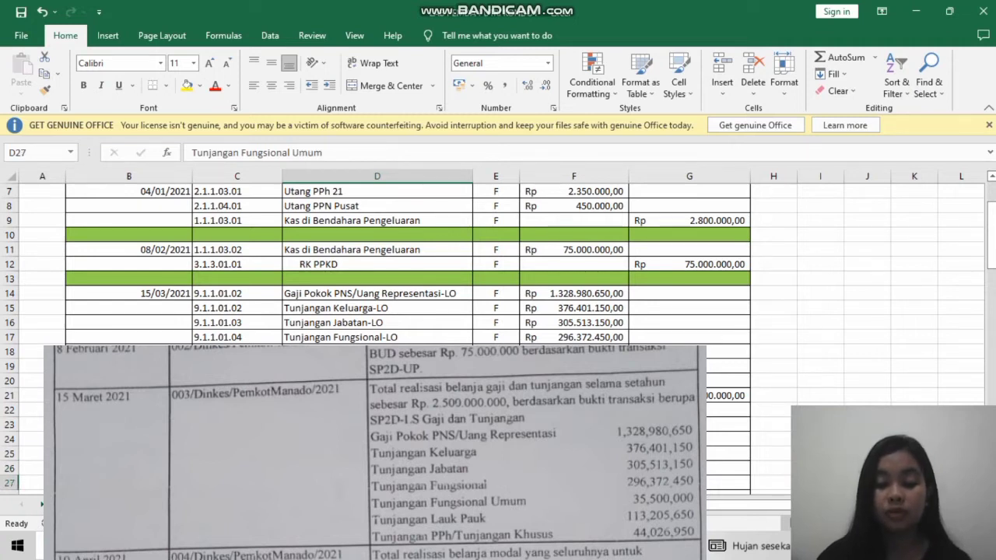
key(Down)
key(Up)
key(Down)
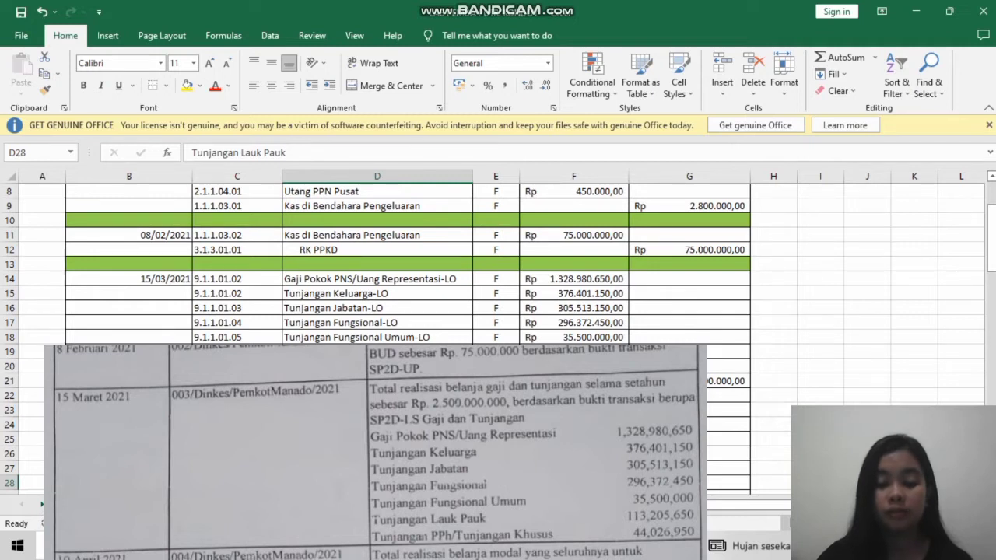
key(Down)
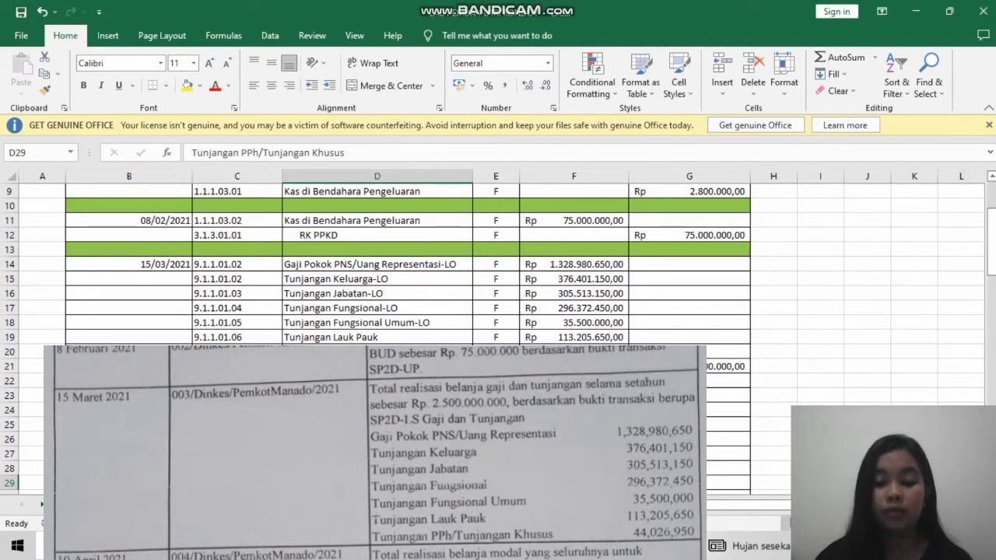
key(Return)
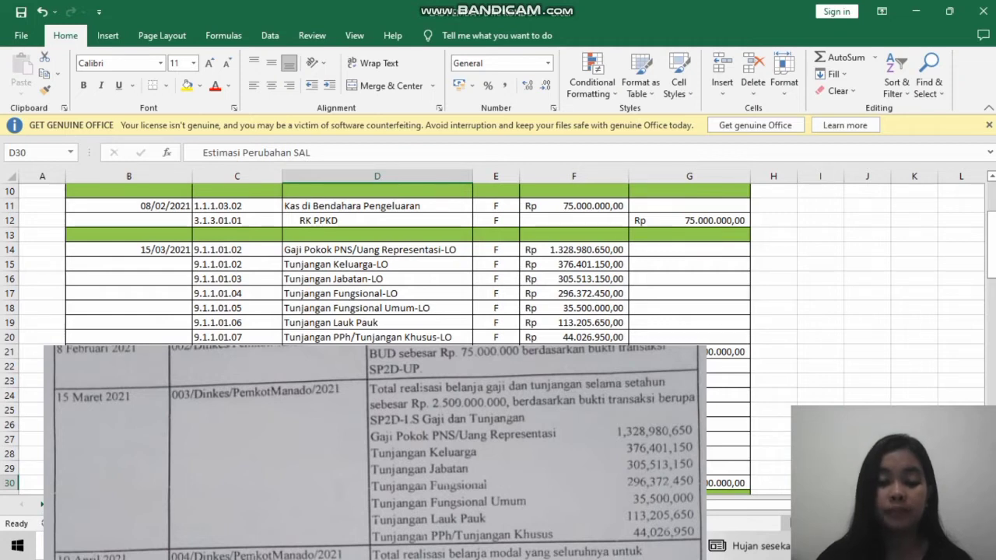
key(Return)
key(Return)
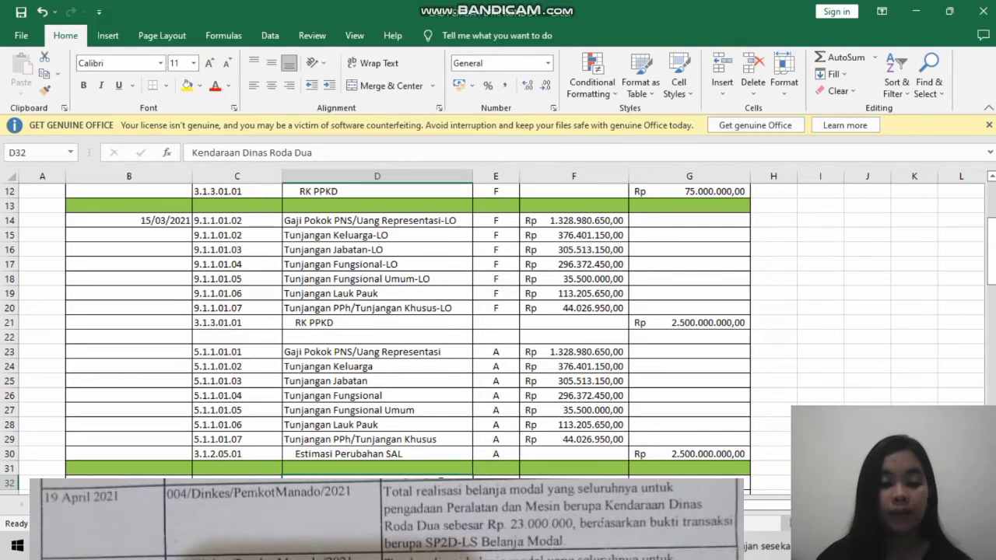
- Examine the 19/04/2021 entries, from Kendaraan Dinas Roda Dua and RK PPKD to Belanja Modal Kendaraan Dinas Bermotor and Estimasi Perubahan SAL
scroll(498, 320, down, 1)
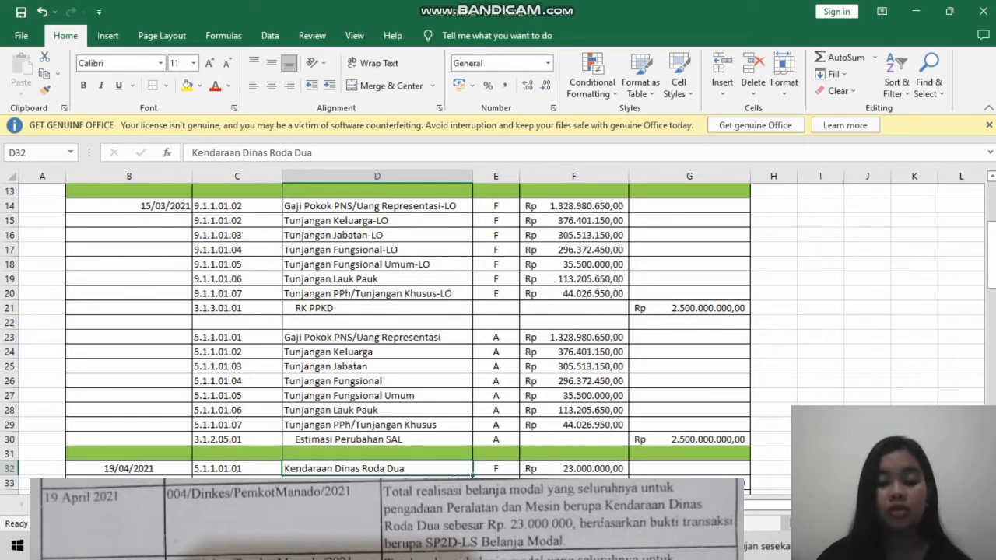
key(Down)
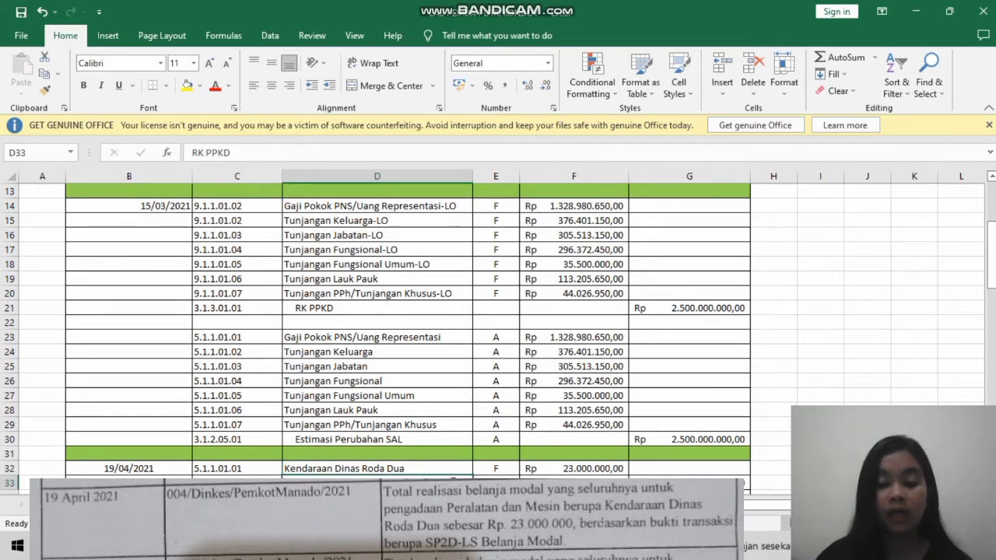
key(Down)
key(Down)
scroll(440, 343, down, 3)
key(Down)
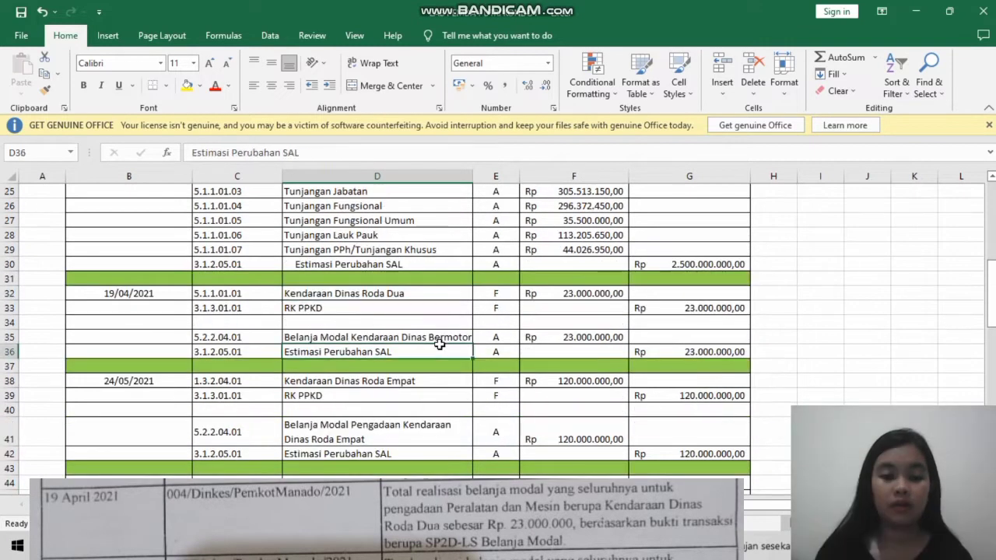
click(448, 333)
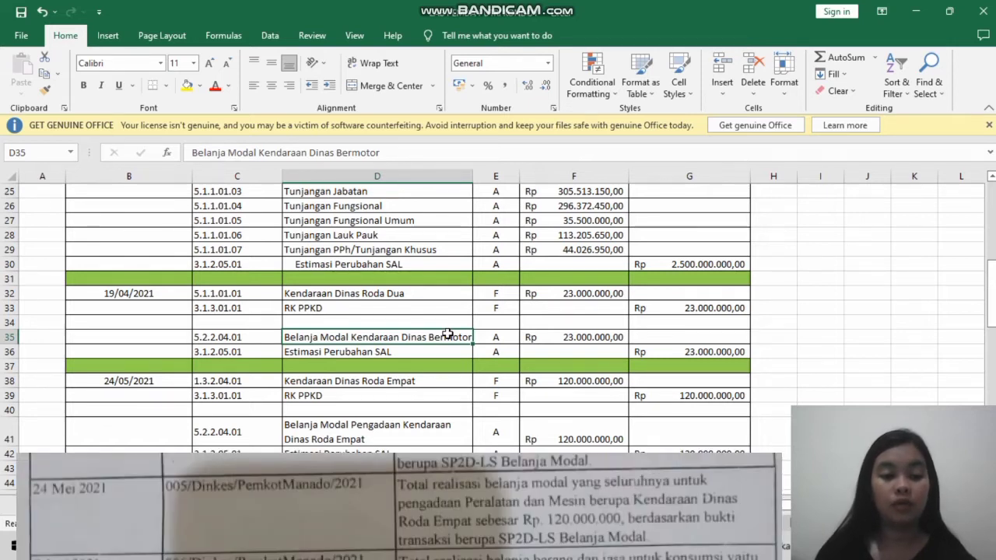
- Examine the 24/05/2021 entries for Kendaraan Dinas Roda Empat, its Belanja Modal Pengadaan line and Estimasi Perubahan SAL
click(430, 380)
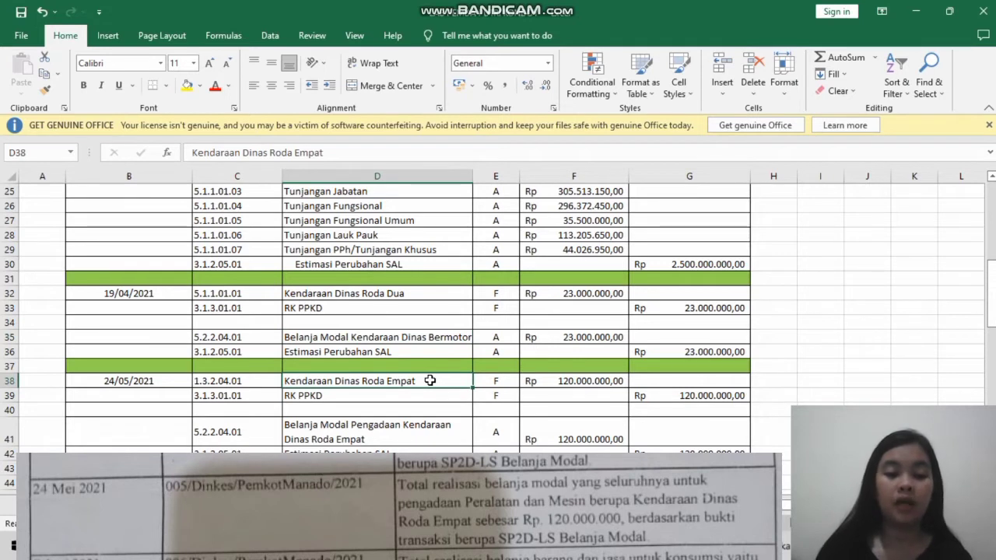
click(445, 426)
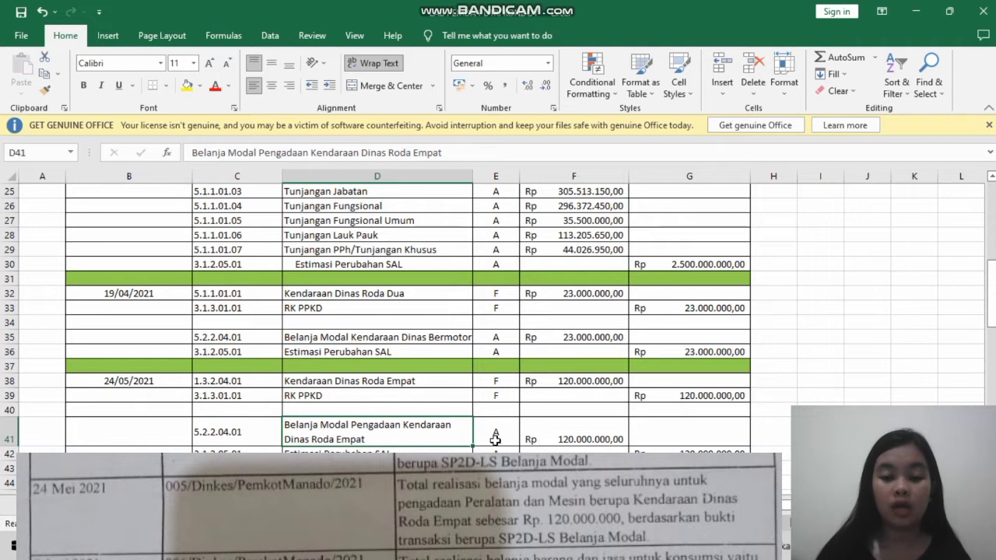
click(457, 452)
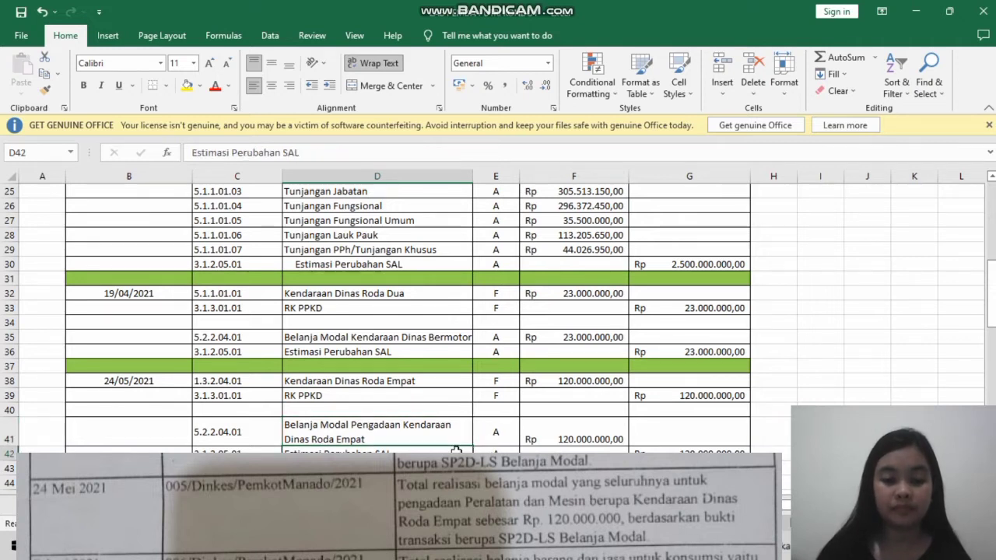
- Review the 07/06/2021 office-supplies entries: Beban Persediaan Alar Tulis Kantor against RK PPKD, and Belanja Alat Tulis Kantor against Estimasi Perubahan SAL
key(Down)
key(Down)
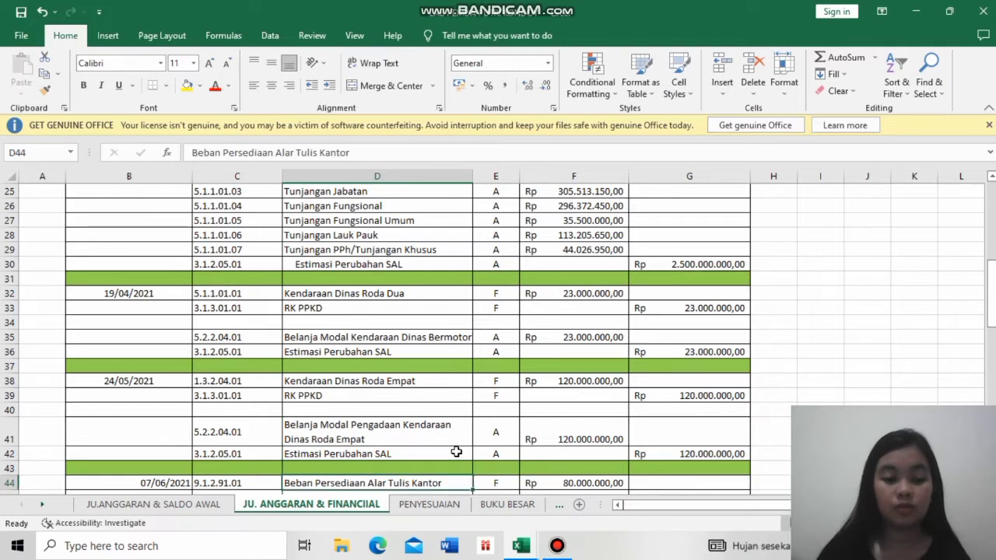
key(Down)
key(Down)
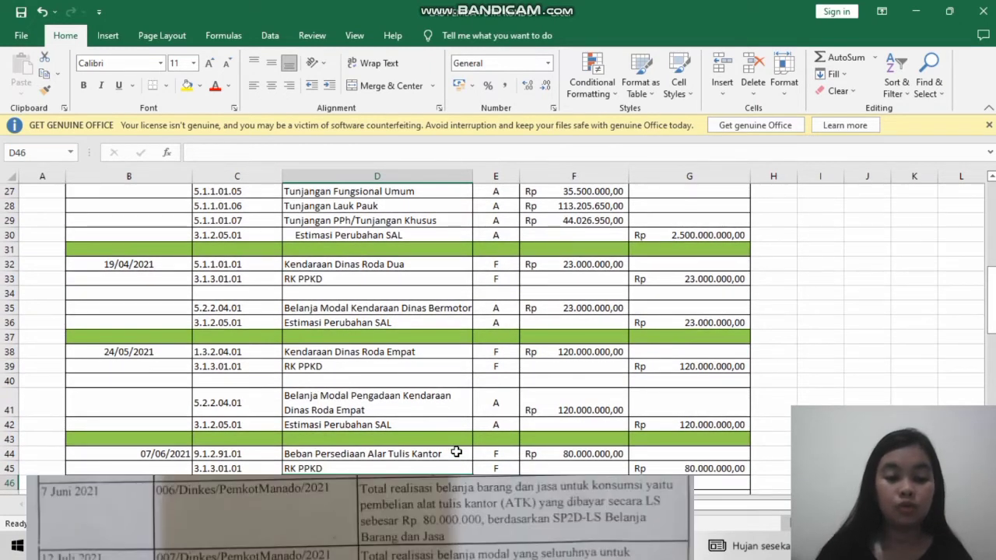
click(456, 453)
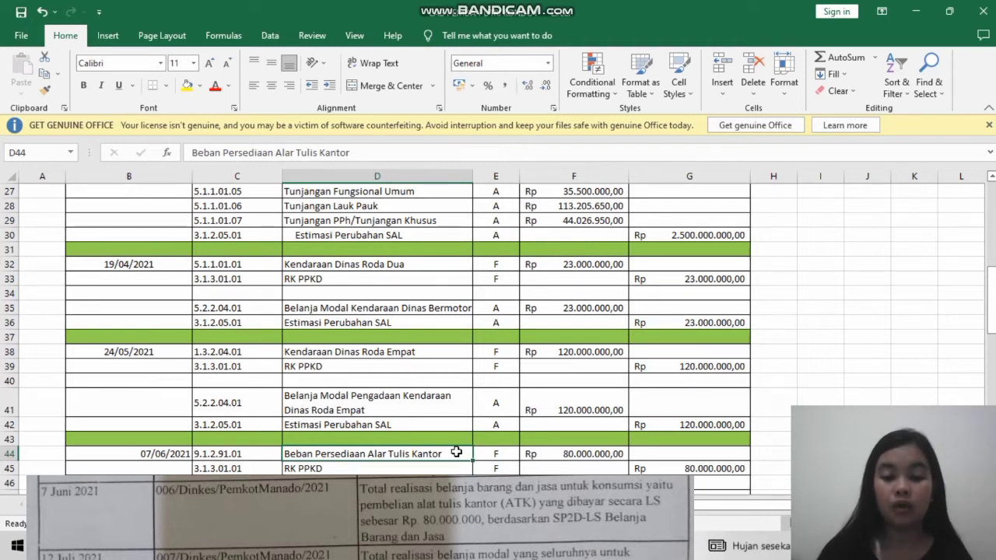
key(Down)
key(Down)
key(Down)
key(Down)
key(Down)
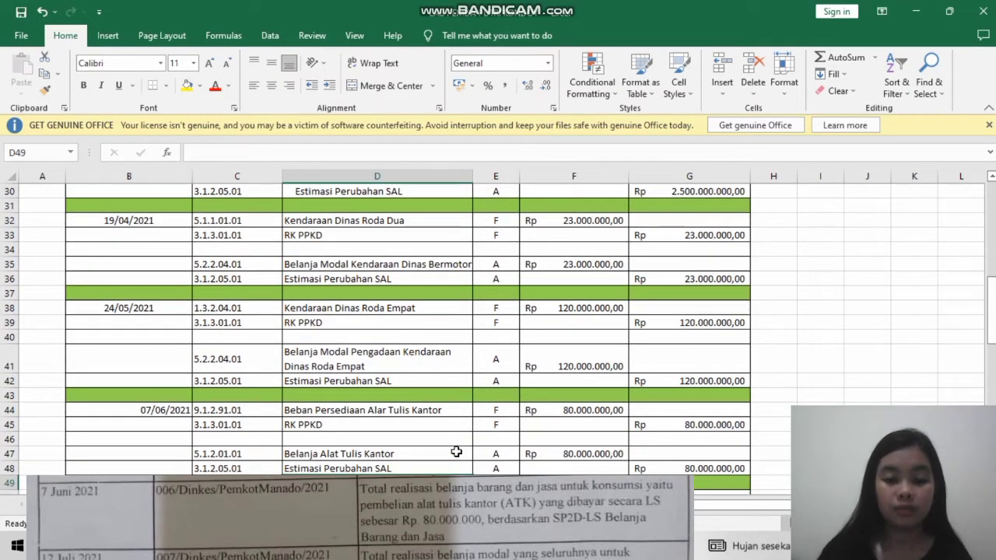
click(456, 452)
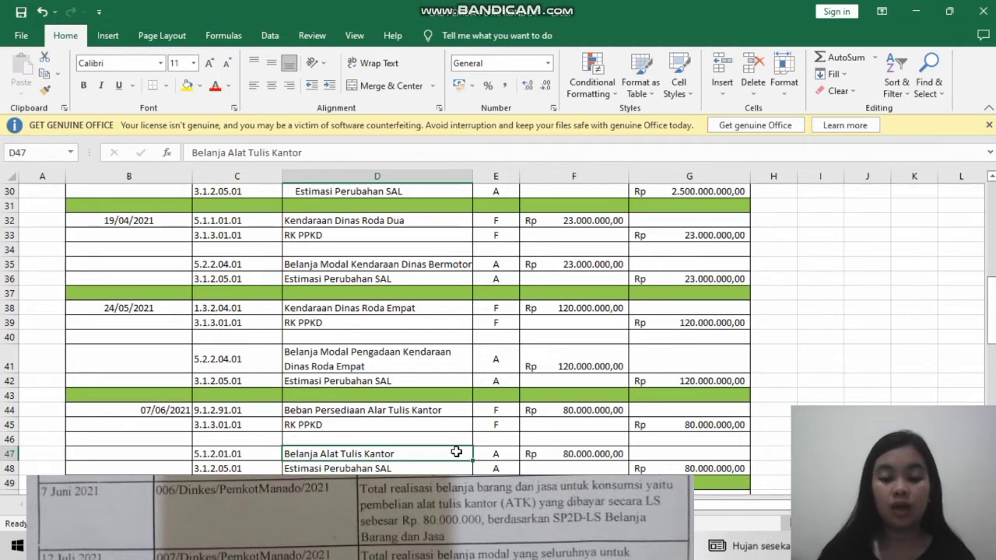
key(Down)
key(Down)
key(Down)
key(Down)
key(Down)
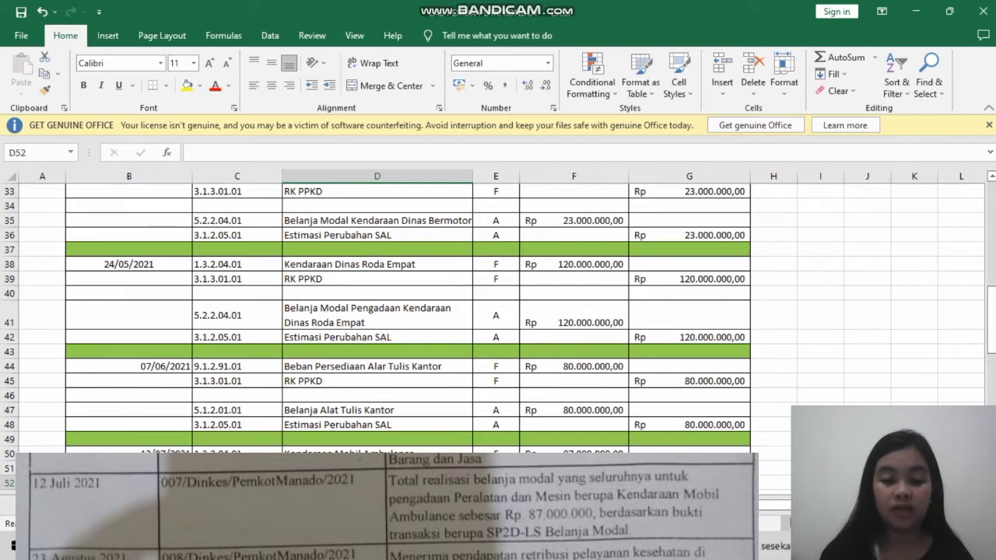
- Review the 12/07/2021 entries for Kendaraan Mobil Ambulance and Belanja Modal Pengadaan Kendaraan Ambulance, ending on Estimasi Perubahan SAL
key(Down)
key(Down)
key(Down)
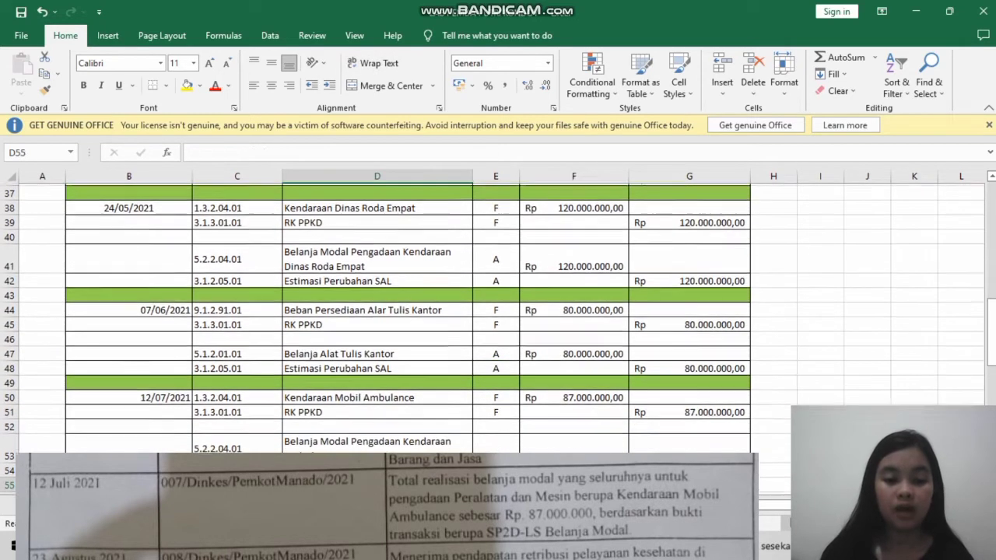
click(449, 451)
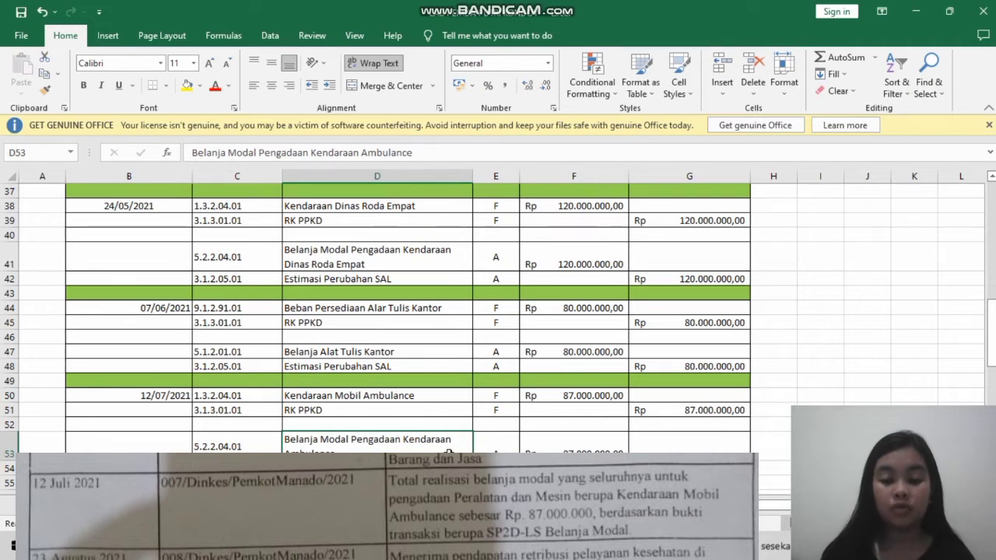
key(Down)
key(Down)
key(Down)
key(Down)
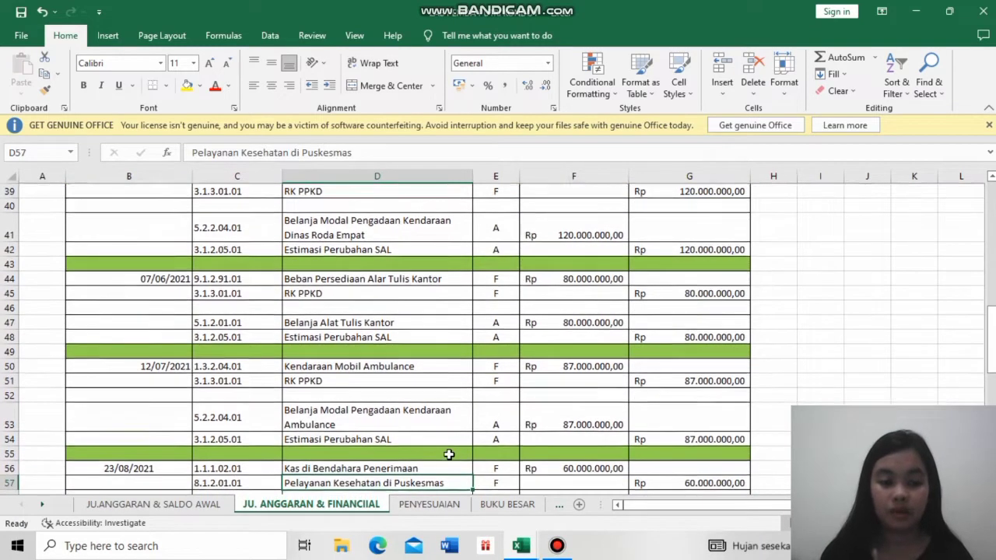
- Examine the 23/08/2021 revenue receipt entry: Kas di Bendahara Penerimaan against Pelayanan Kesehatan di Puskesmas
key(Down)
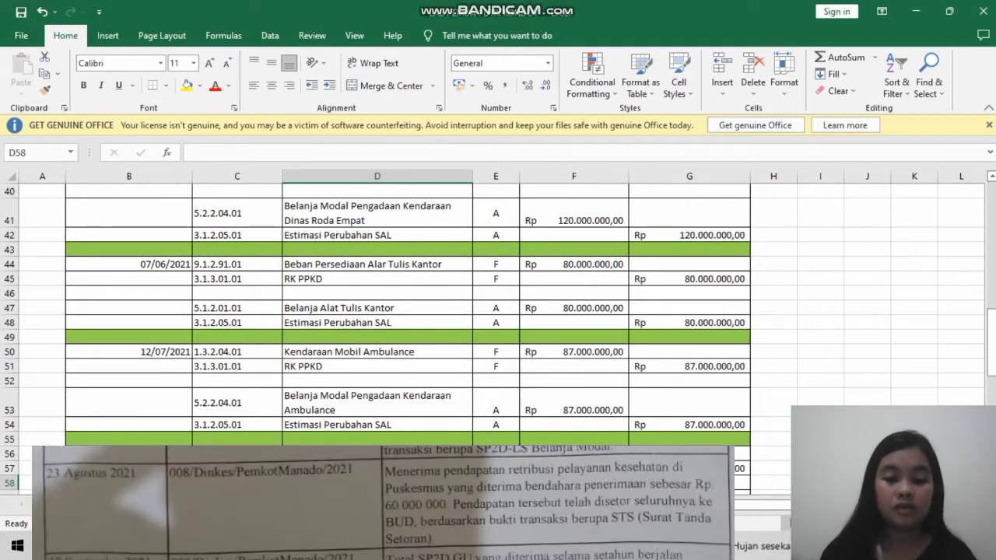
key(Up)
key(Up)
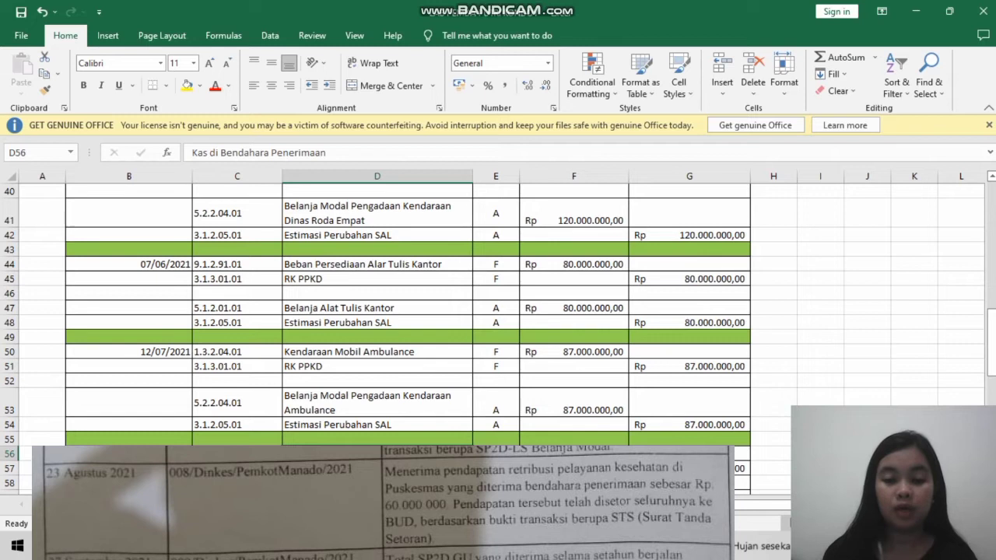
key(Down)
key(Down)
key(Down)
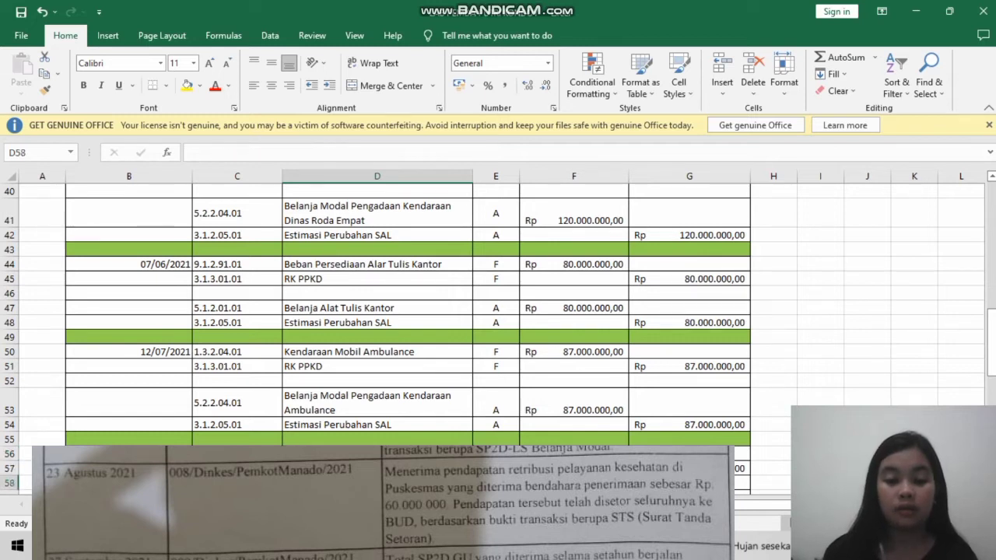
- Review the 23/08/2021 remittance entry between RK PPKD and Kas di Bendahara Penerimaan, and its budget entry for Pelayanan Kesehatan di Puskesmas-LRA
key(Down)
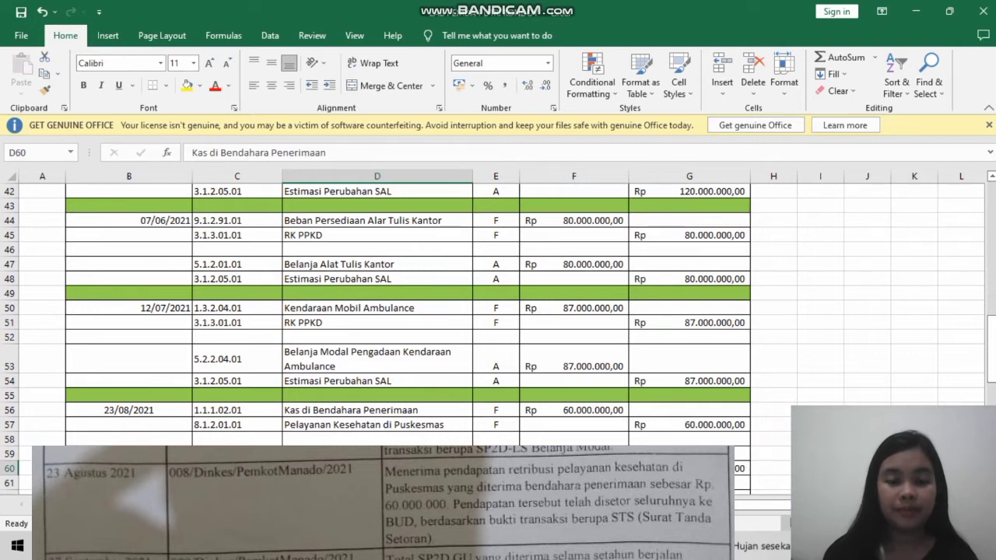
key(Up)
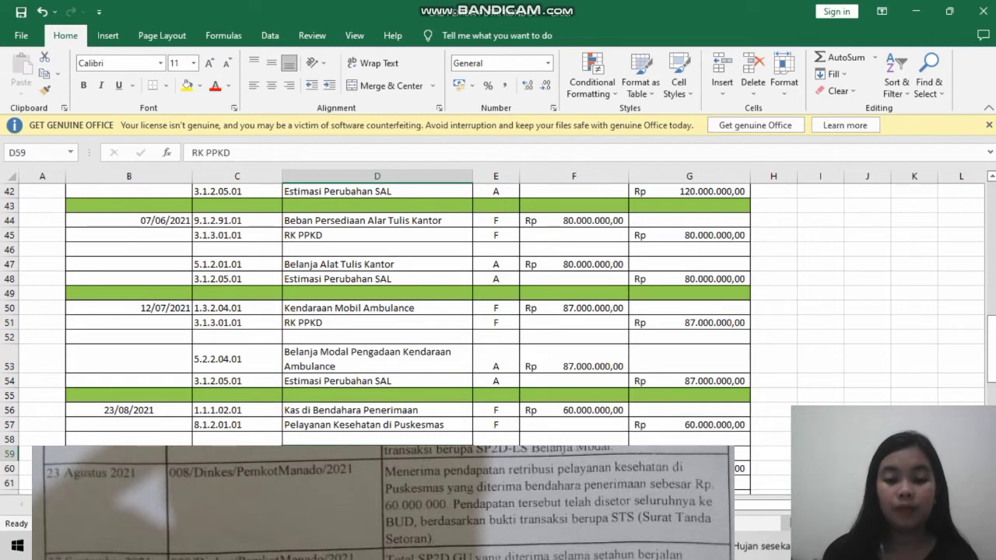
key(Down)
key(Down)
key(Down)
key(Down)
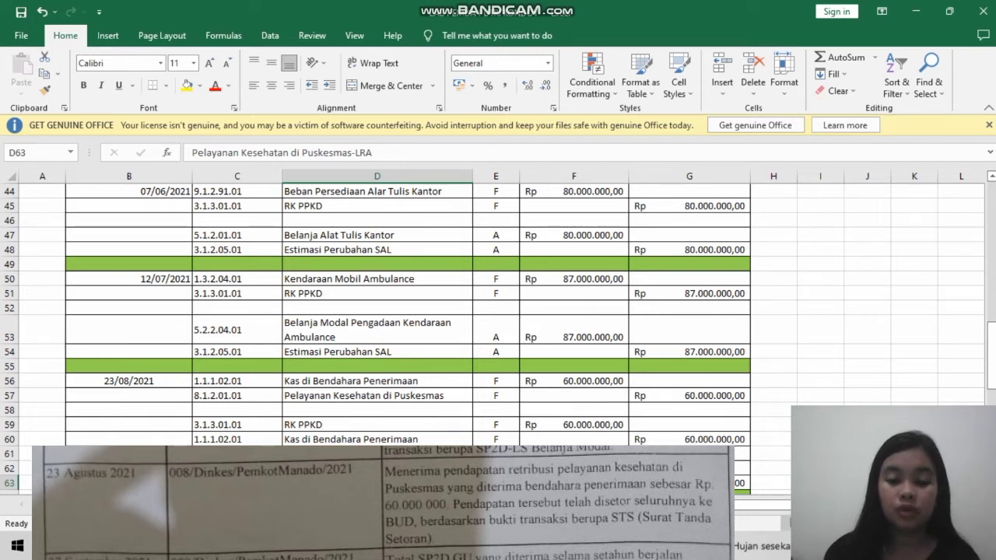
- Examine the 27-Sep-21 financial entries from Honorarium Tenaga Kesehatan and the office-supplies expense through Kas di Bendahara Pengeluaran to RK PPKD
key(Down)
key(Down)
key(Down)
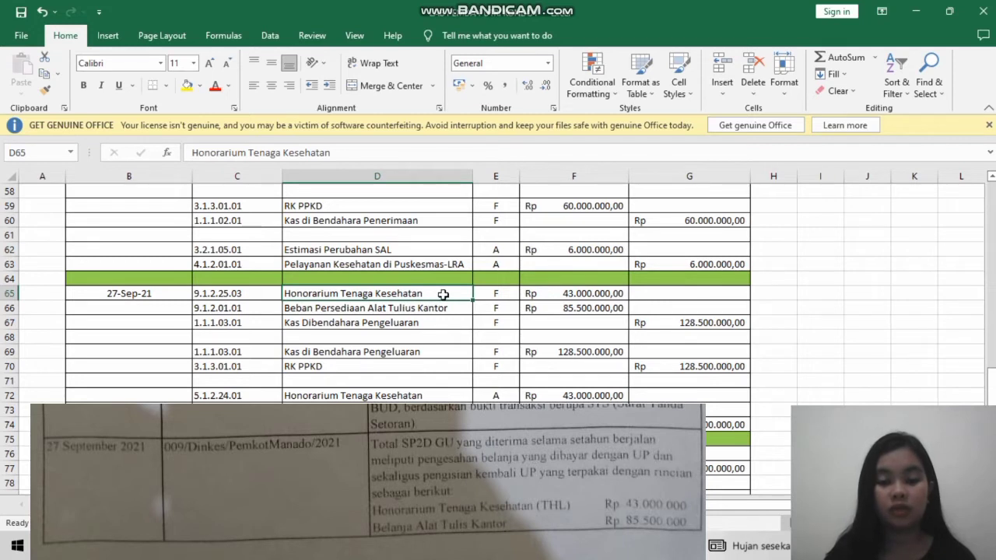
key(Down)
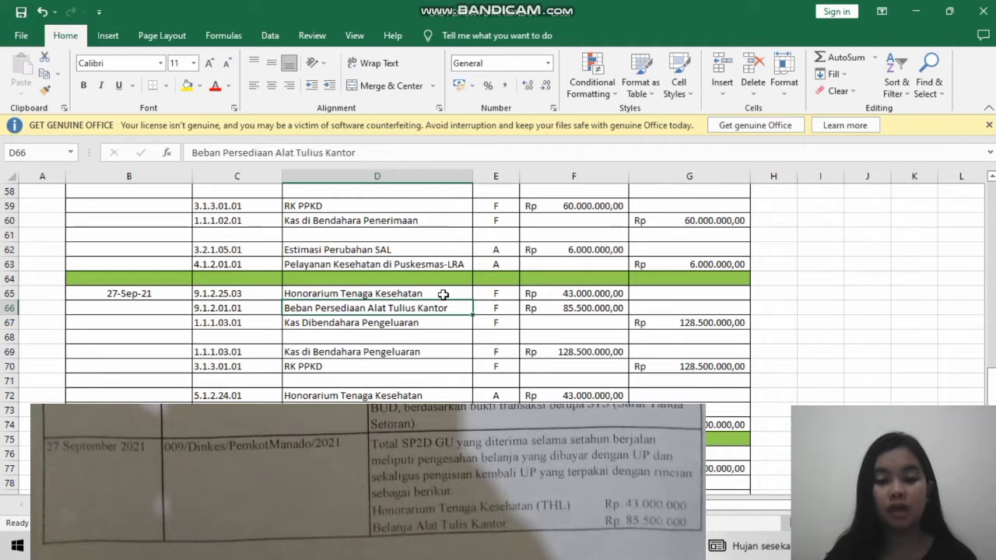
key(Down)
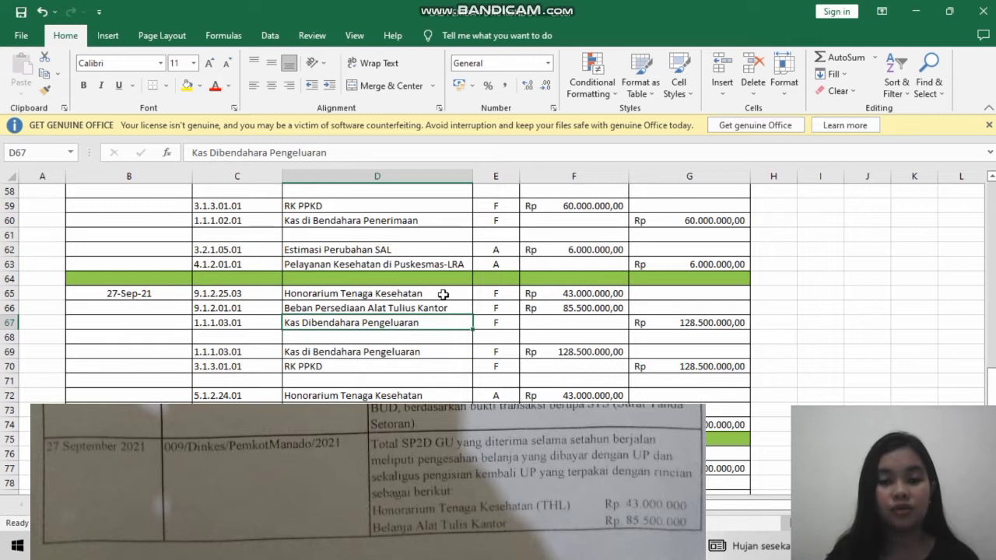
key(Down)
key(Down)
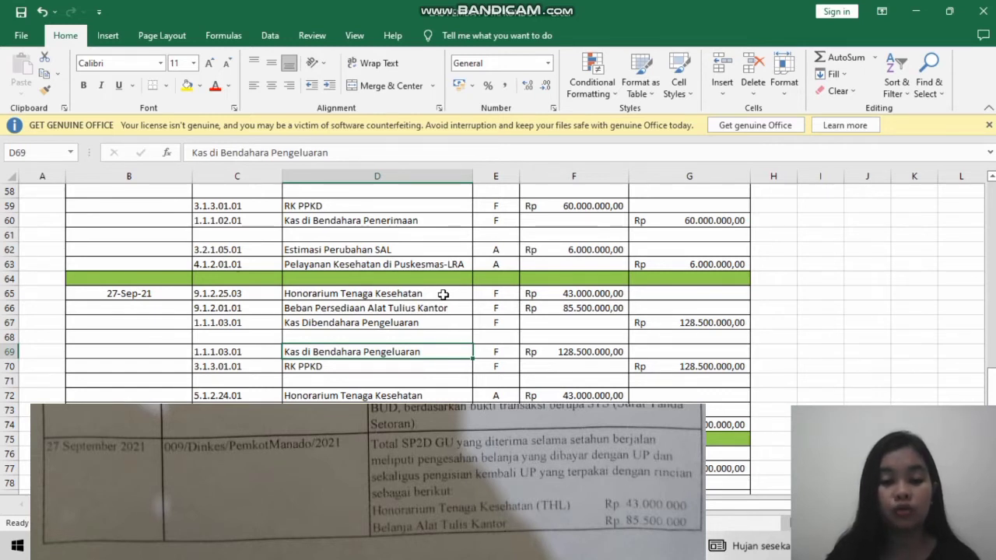
key(Down)
key(Down)
key(Down)
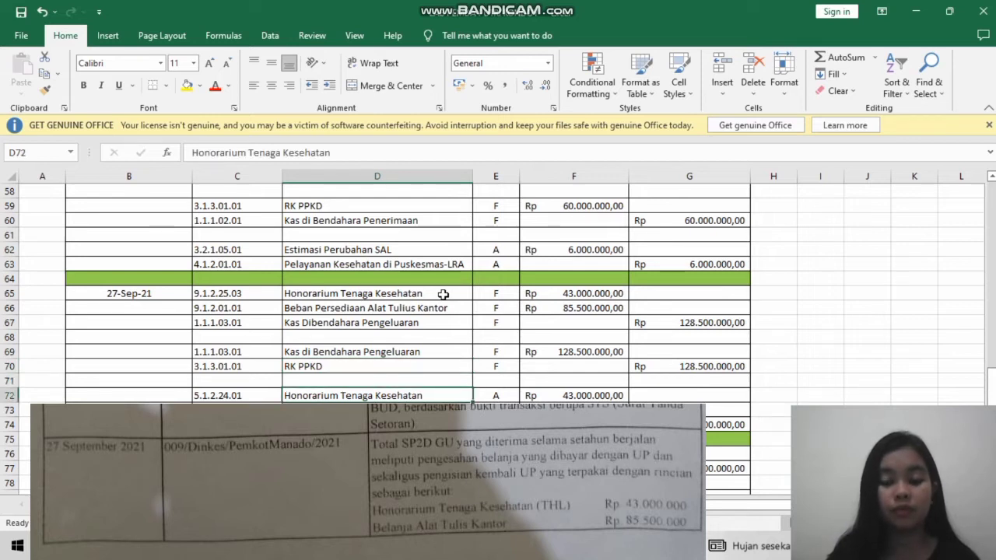
- Examine the 27-Sep-21 budget entry: Honorarium Tenaga Kesehatan, Belanja Alat Tulis Kantor and Estimasi Perubahan SAL
key(Down)
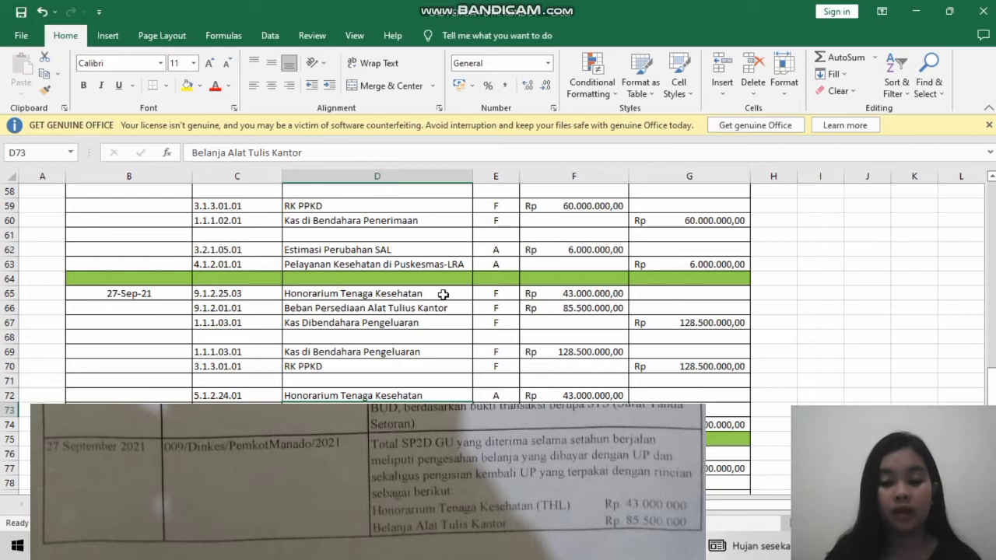
key(Down)
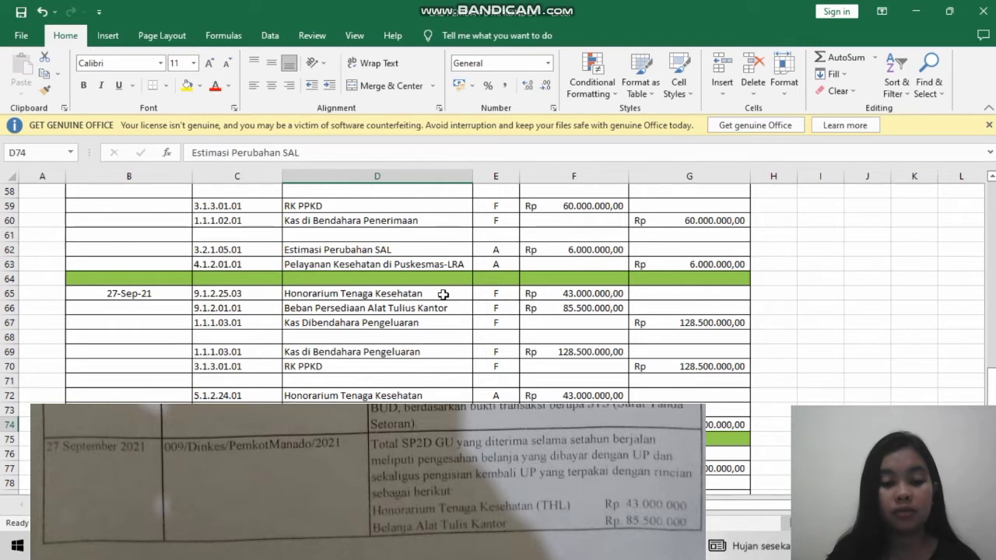
- Review the 04/10/2021 financial entry: Honorarium tenaga Kesehatan (THL), Beban Persediaan Alat Tulis Kantor and Kas di Bendahara Pengeluaran
key(Down)
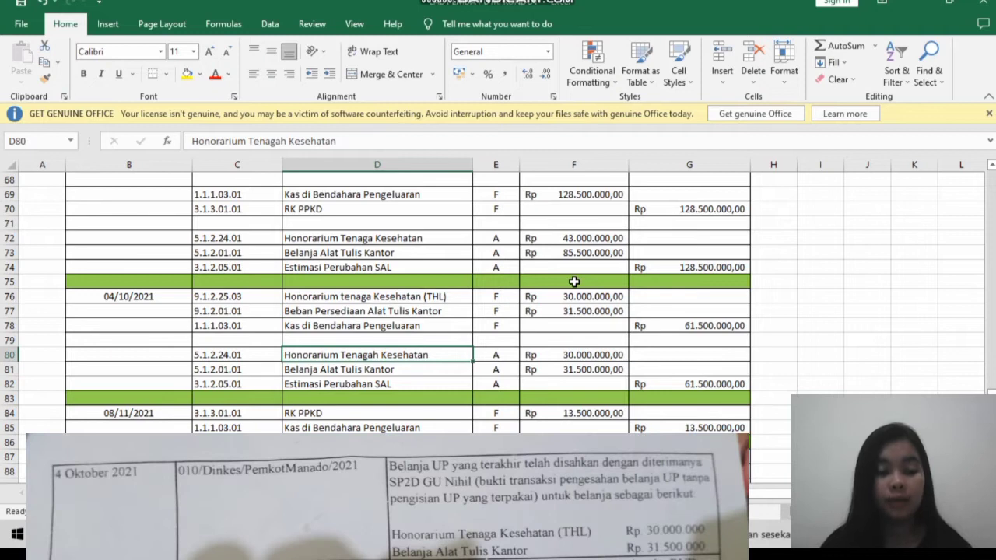
click(455, 298)
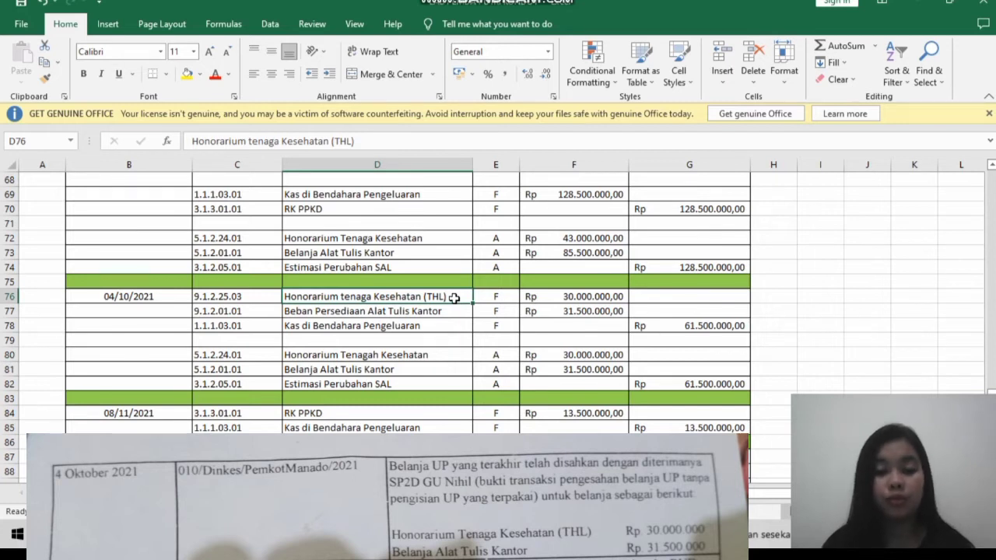
key(Down)
key(Down)
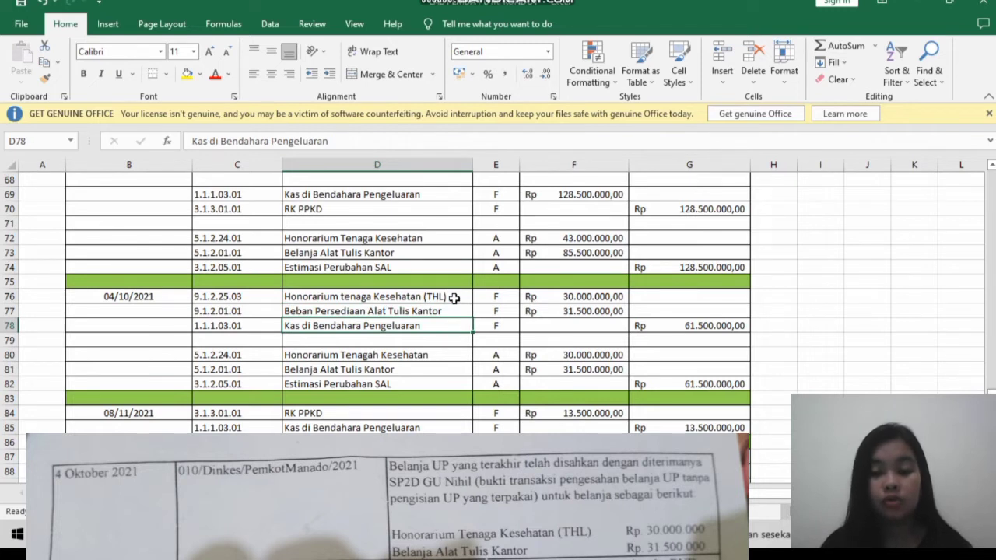
- Review the 04/10/2021 budget entry: Honorarium Tenagah Kesehatan, Belanja Alat Tulis Kantor and Estimasi Perubahan SAL
key(Down)
key(Down)
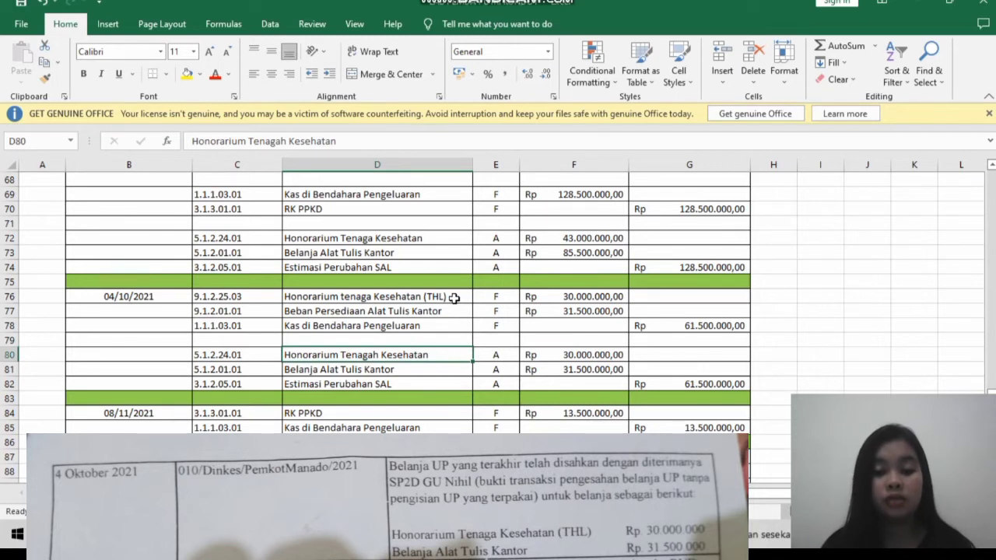
key(Down)
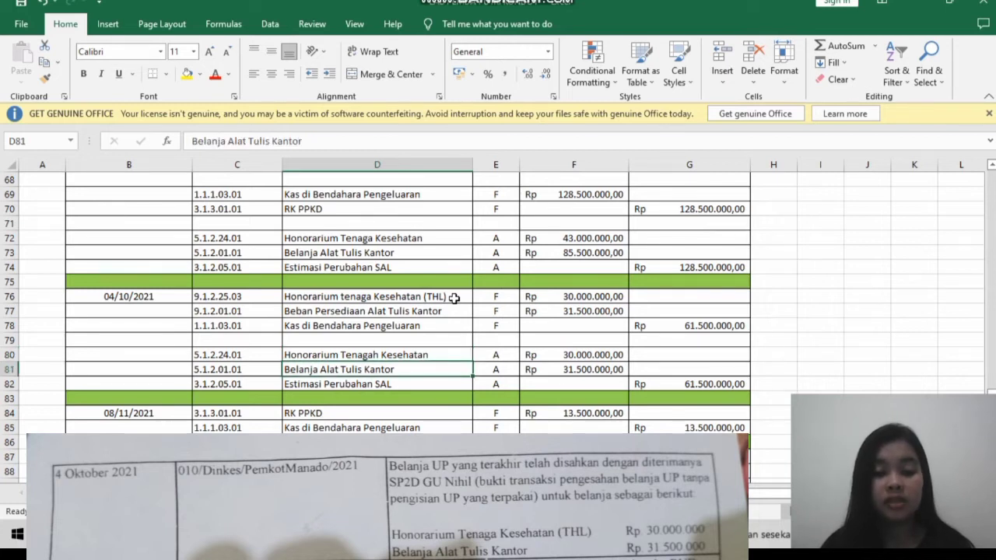
key(Down)
key(Down)
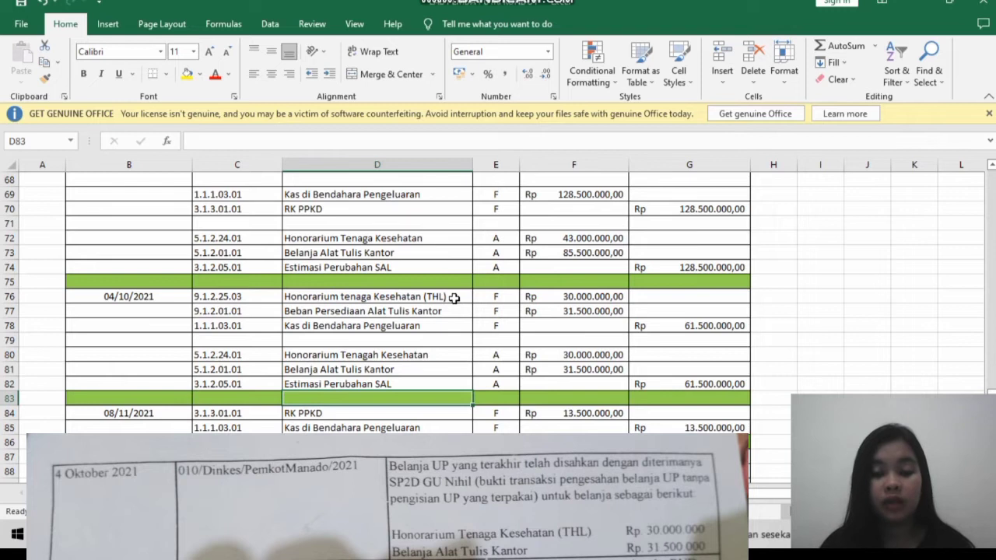
- Review the 08/11/2021 financial entry: RK PPKD against Kas di Bendahara Pengeluaran
key(Up)
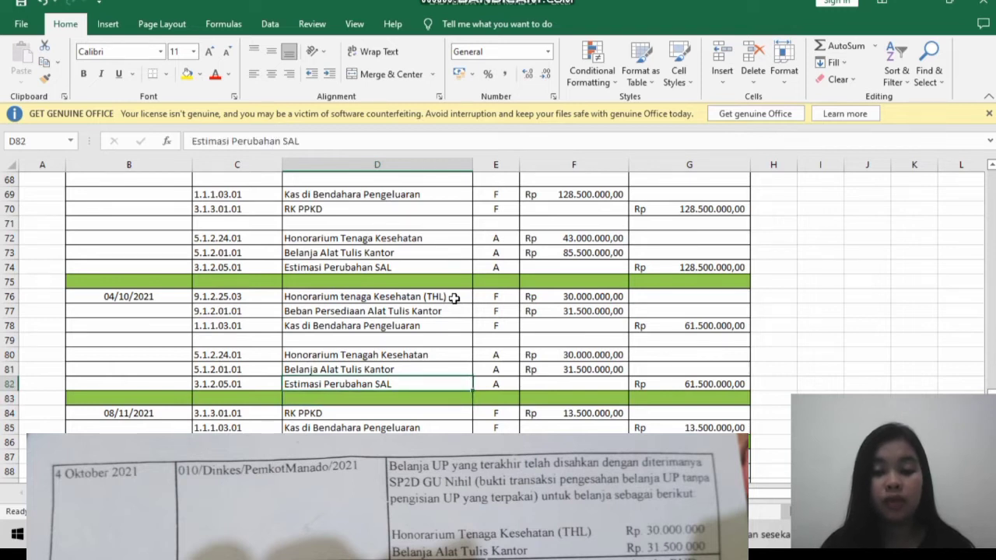
key(Down)
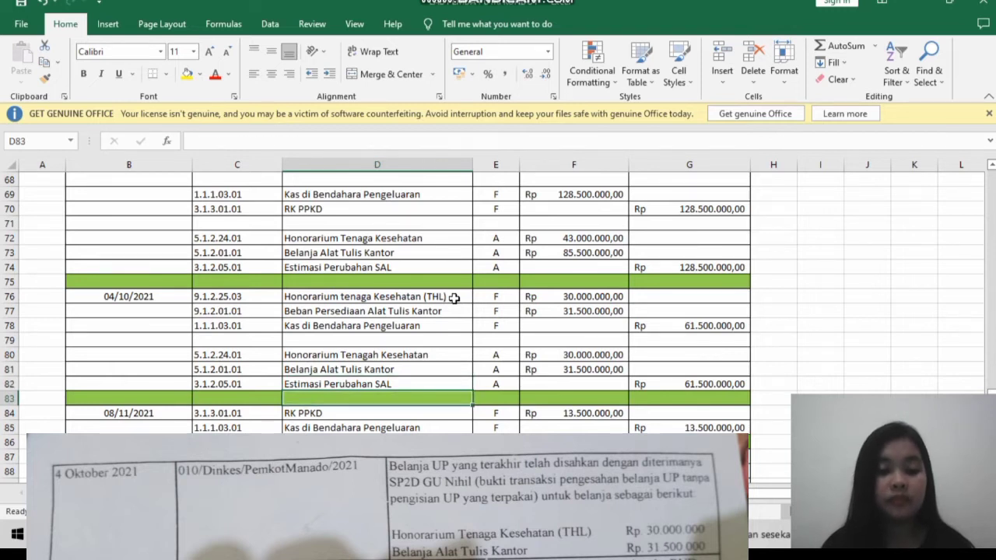
key(Down)
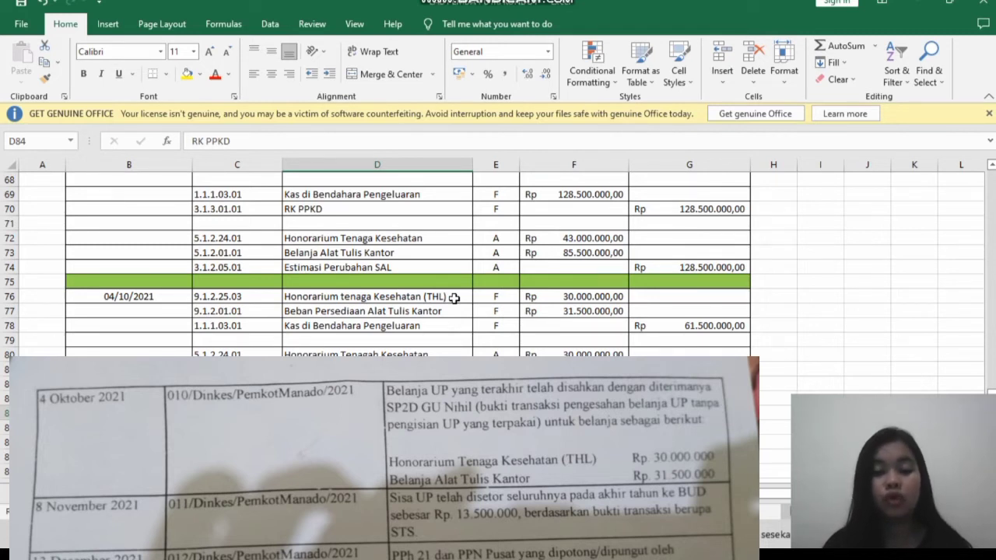
key(Down)
key(Down)
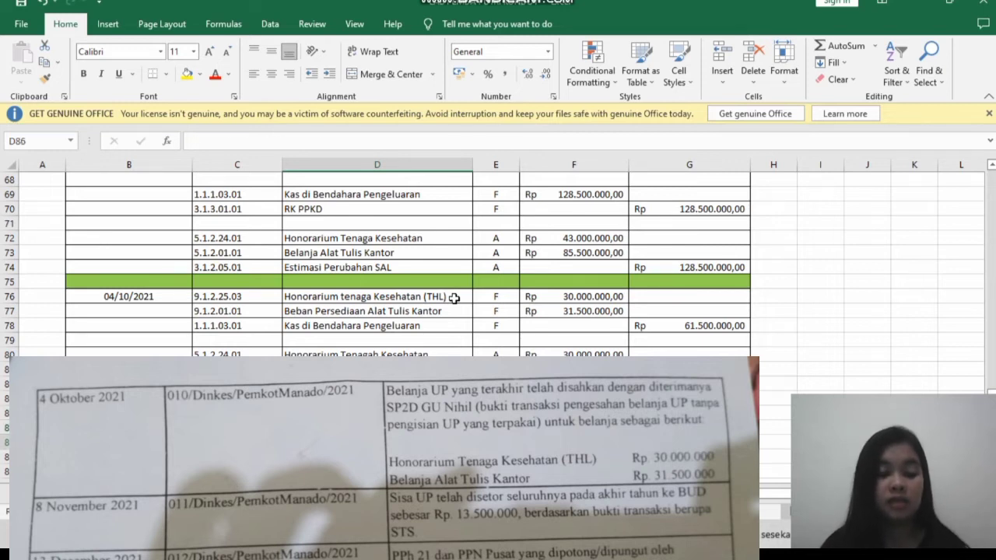
- Review the 13/12/2021 financial entry: Kas di Bendahara Pengeluaran, Utang PPh 21 and Utang PPN Pusat
key(Down)
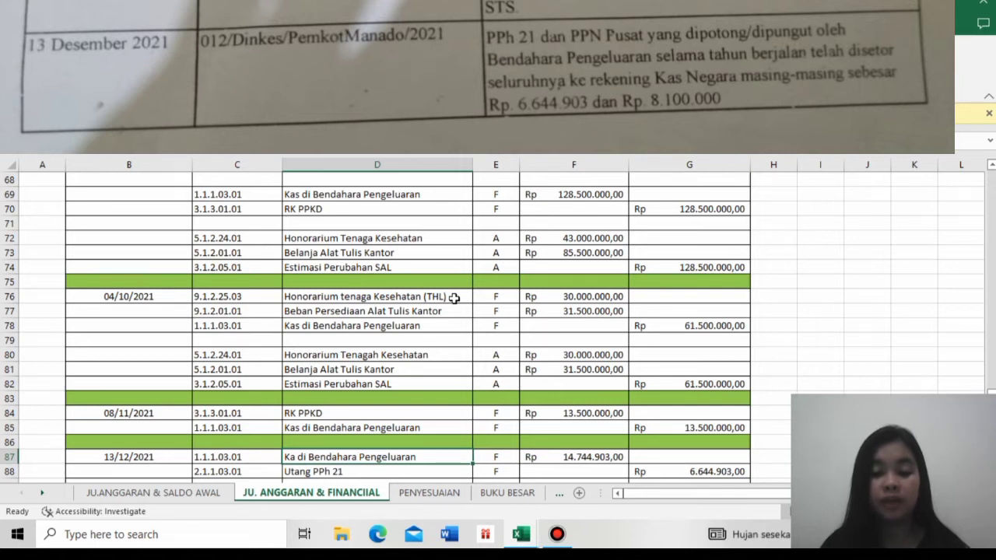
key(Down)
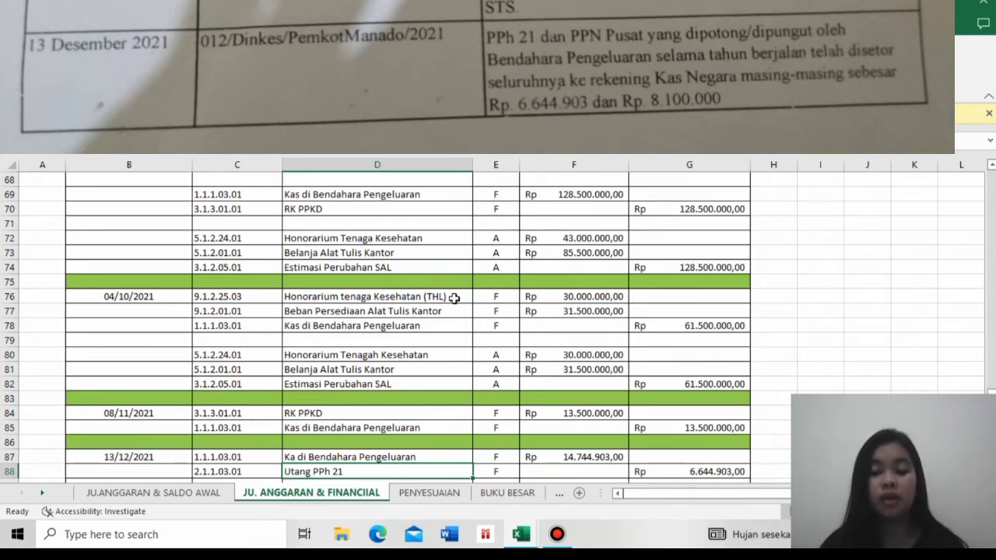
key(Down)
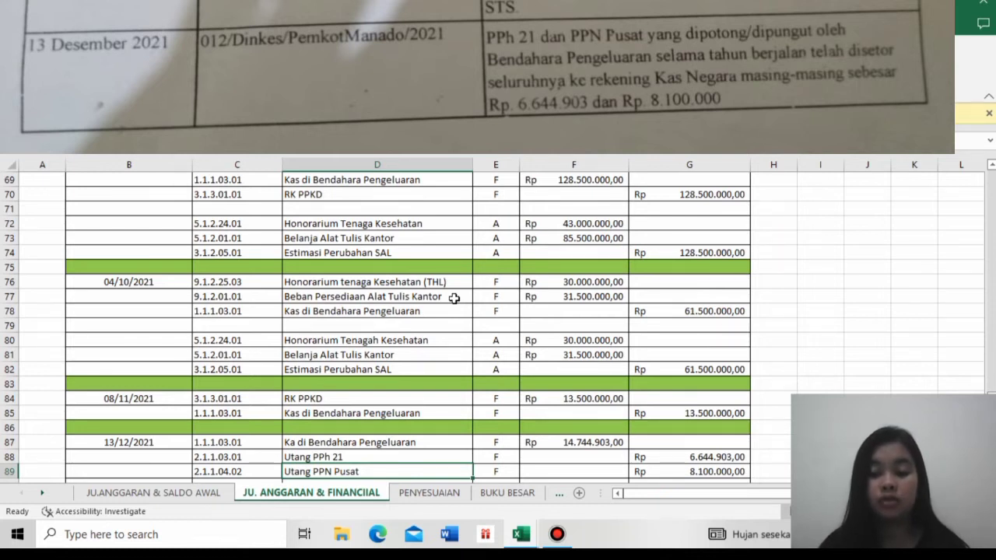
key(Down)
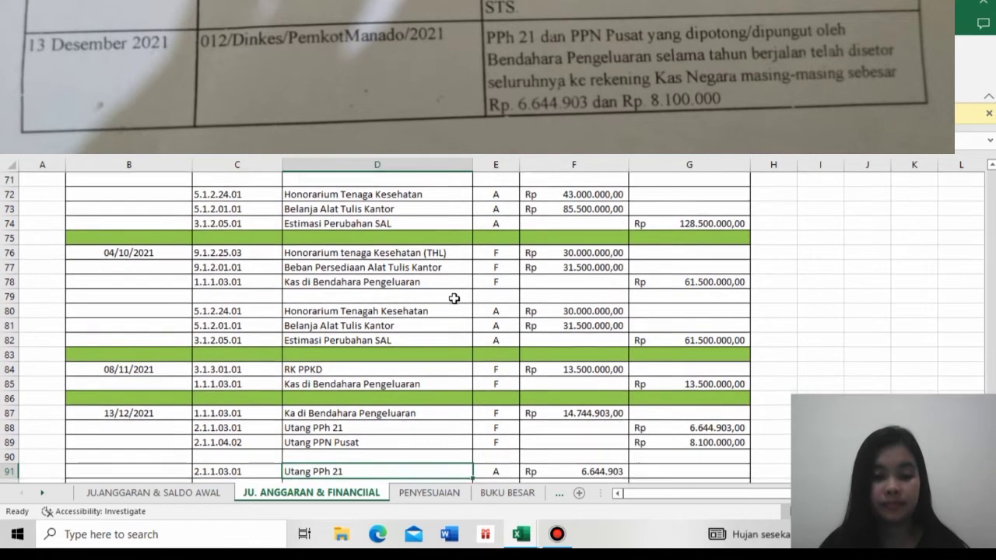
- Review the A-referenced 13/12/2021 entry: Utang PPh 21, Utang PPN Pusat and Kas di Bendahara Pengeluaran
scroll(453, 298, down, 1)
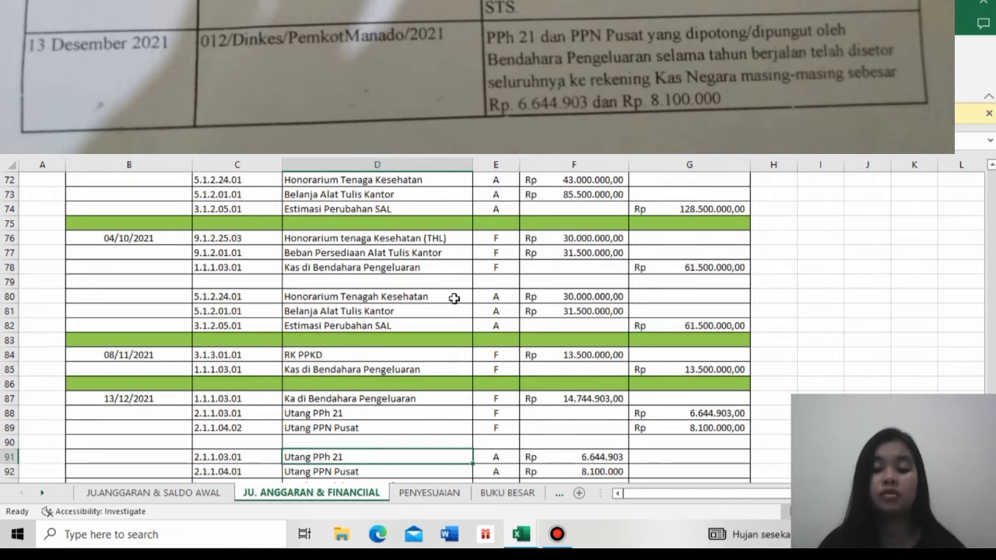
key(Down)
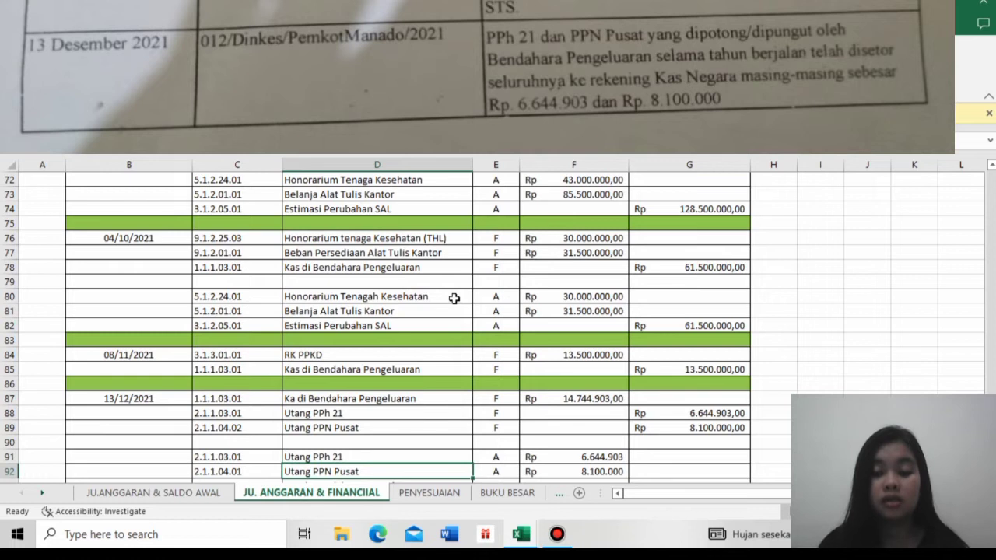
key(Down)
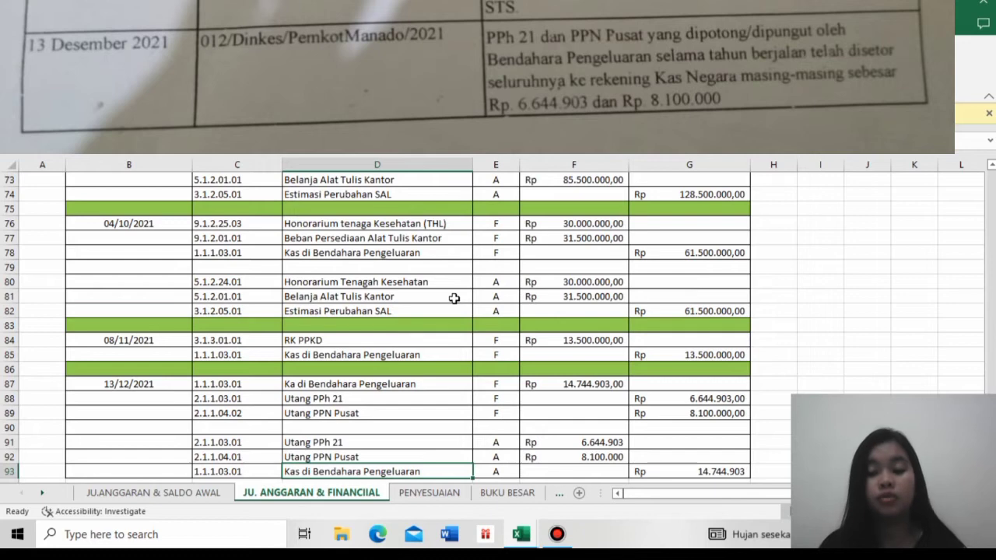
key(Down)
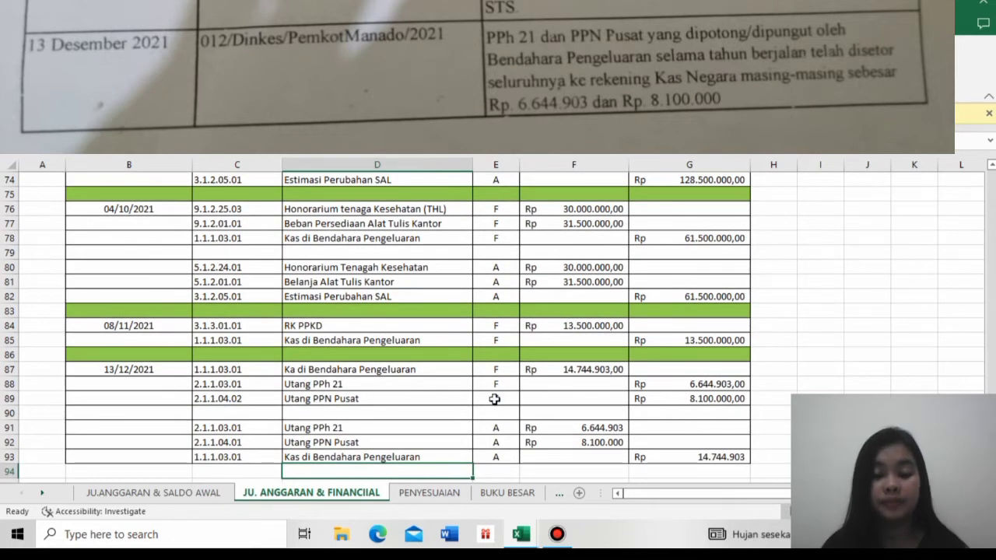
- Examine the 31/12/2021 adjusting entries on the PENYESUAIAN sheet and the depreciation workings under Penyelesaian
click(429, 493)
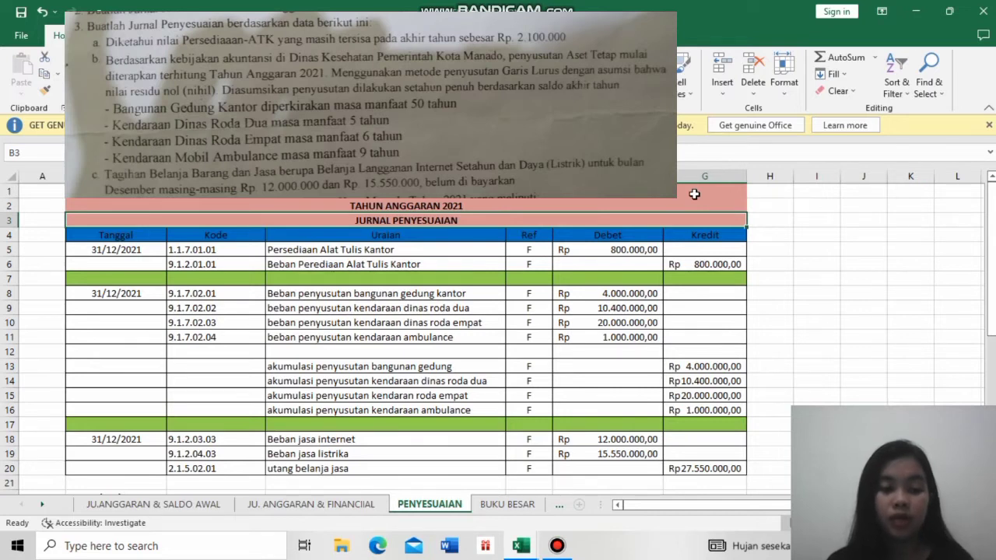
click(643, 254)
key(Down)
key(Down)
key(Down)
key(Down)
key(Down)
key(Down)
key(Down)
key(Down)
key(Down)
key(Down)
key(Down)
key(Down)
key(Down)
key(Down)
key(Down)
key(Down)
key(Down)
key(Down)
key(Down)
key(Down)
key(Down)
key(Down)
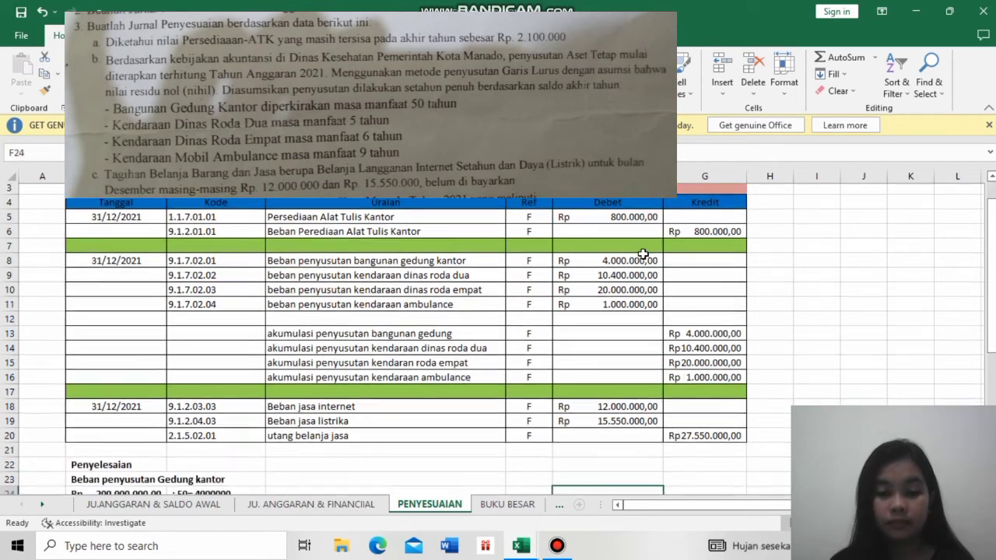
key(Down)
key(Down)
key(Down)
key(Down)
key(Down)
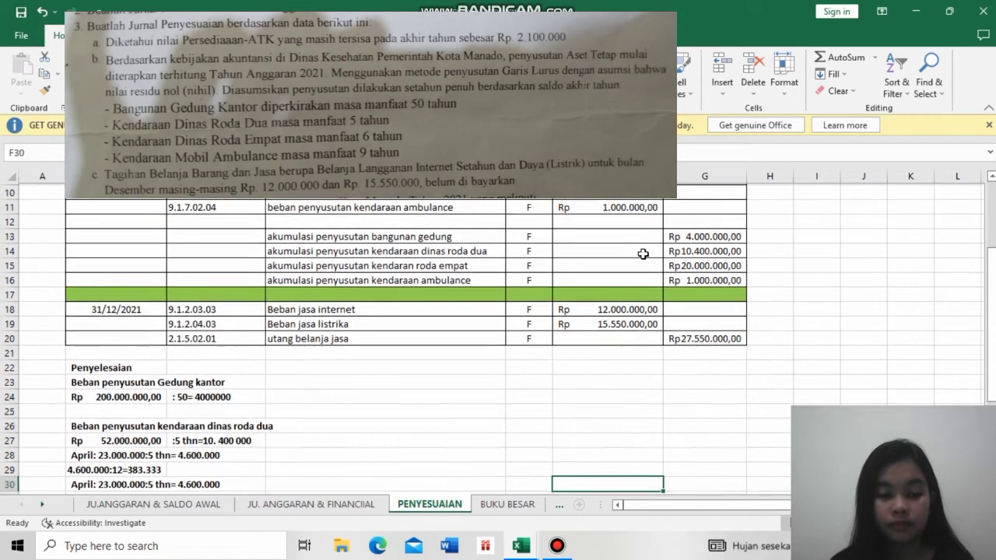
key(Down)
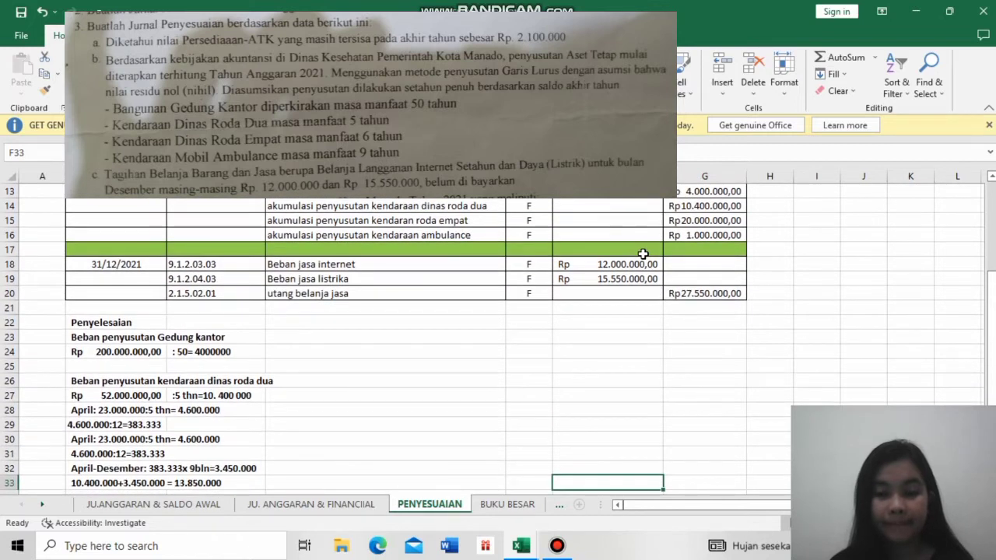
- Review the Kas di bendahara penerimaan ledger on the BUKU BESAR sheet, from saldo awal to the 23 agustus 2021 debit
click(594, 559)
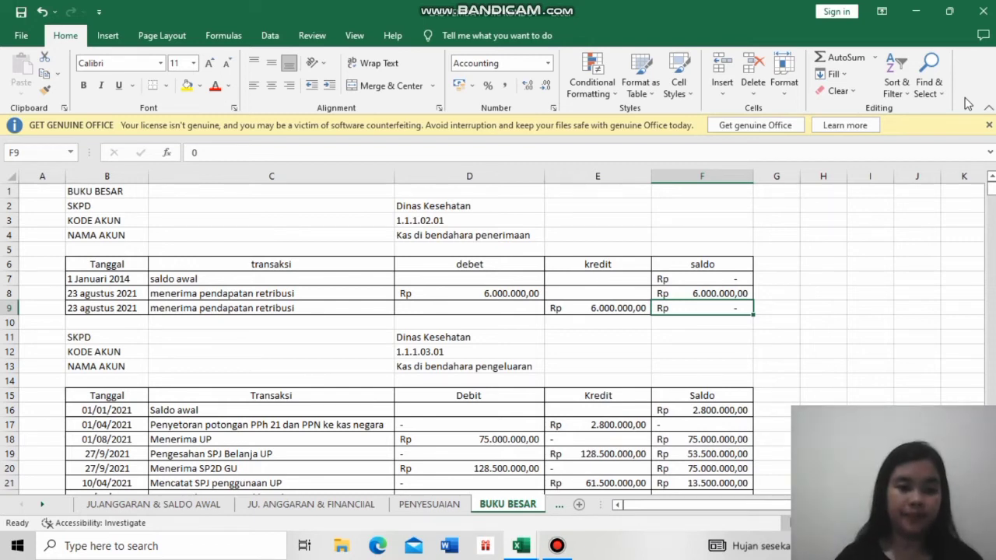
click(500, 234)
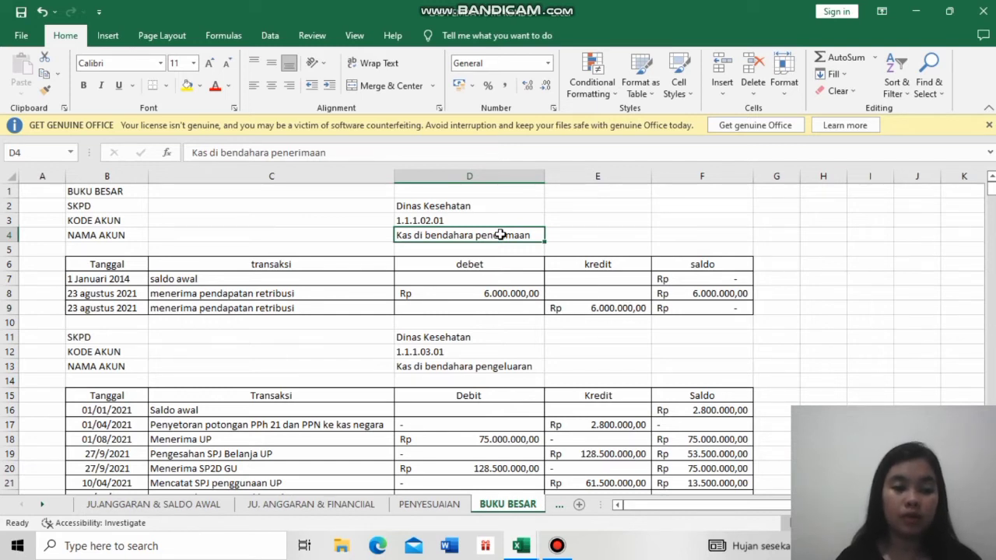
click(125, 280)
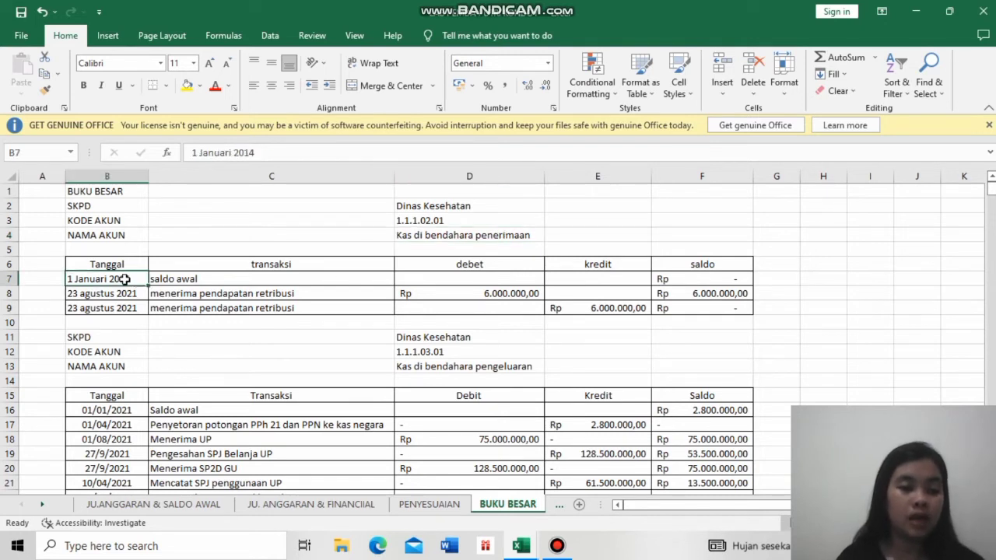
click(222, 278)
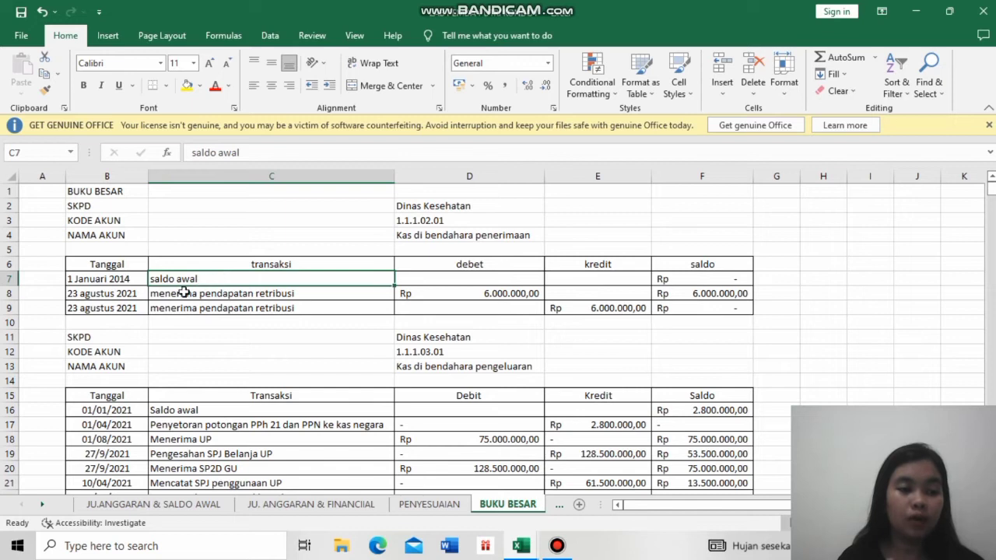
click(130, 293)
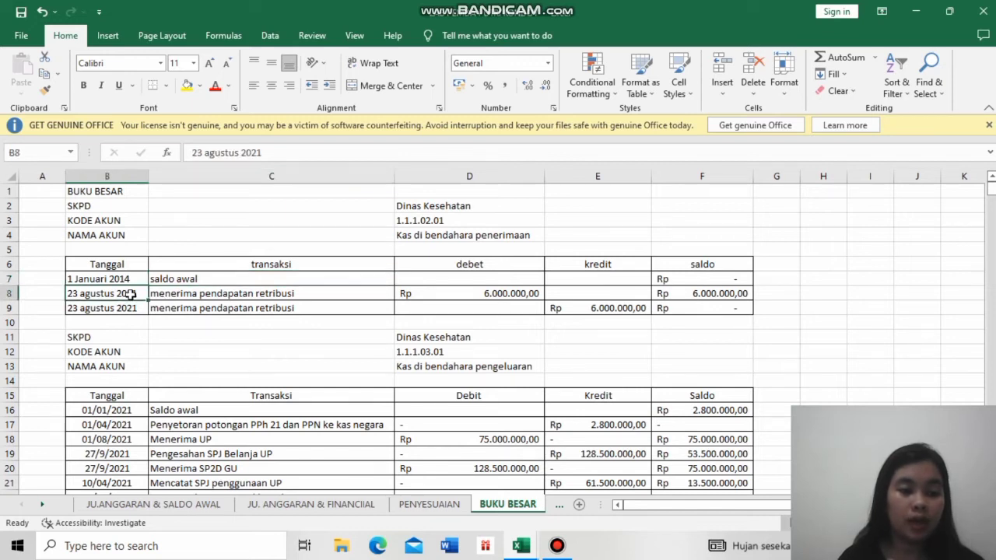
click(197, 294)
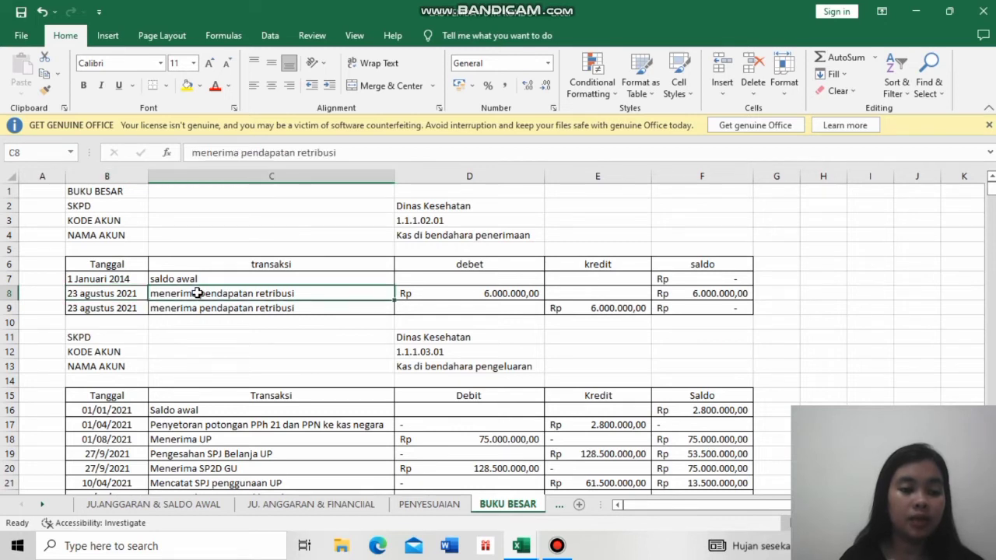
click(420, 294)
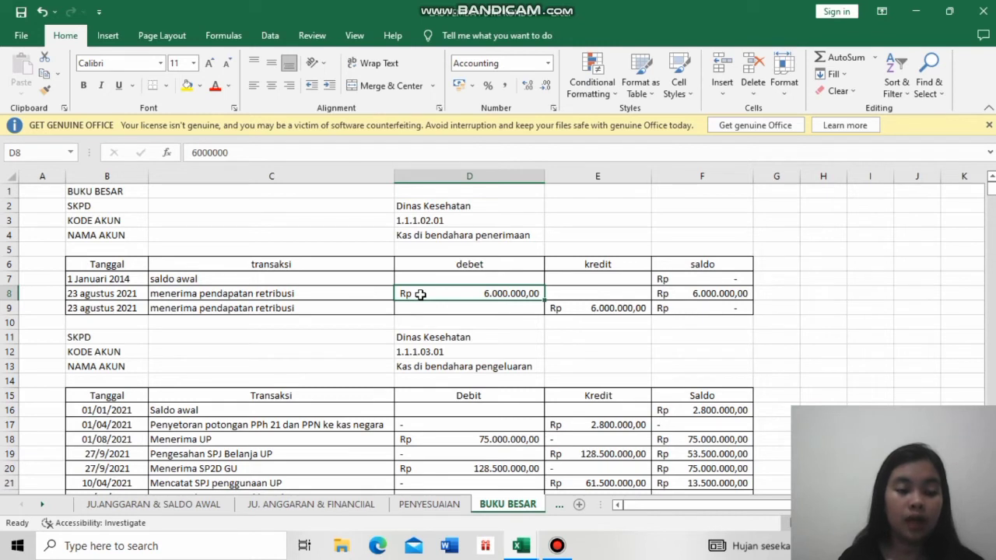
- Trace the 23 agustus 2021 retribusi debit and credit to their saldo cells in the Kas di bendahara penerimaan ledger
click(251, 309)
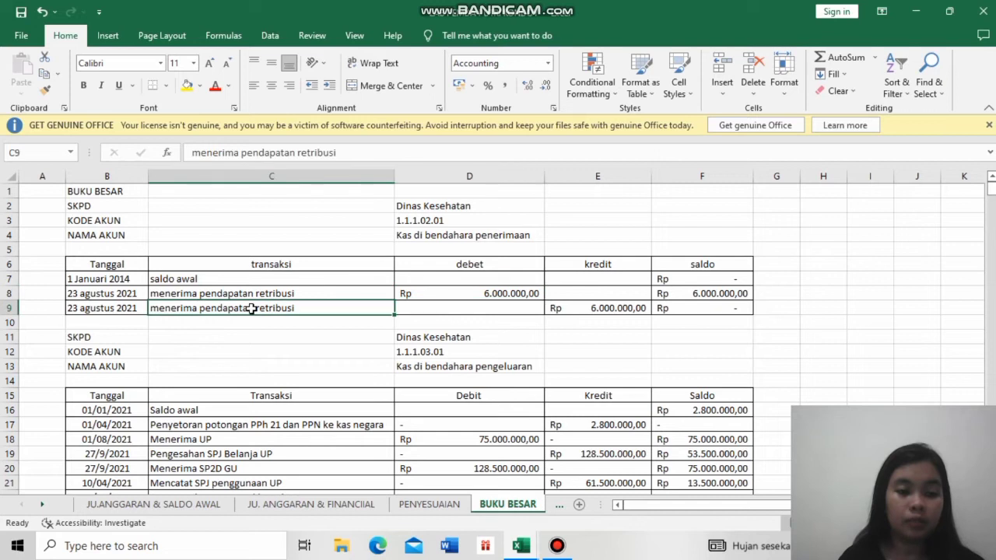
click(632, 306)
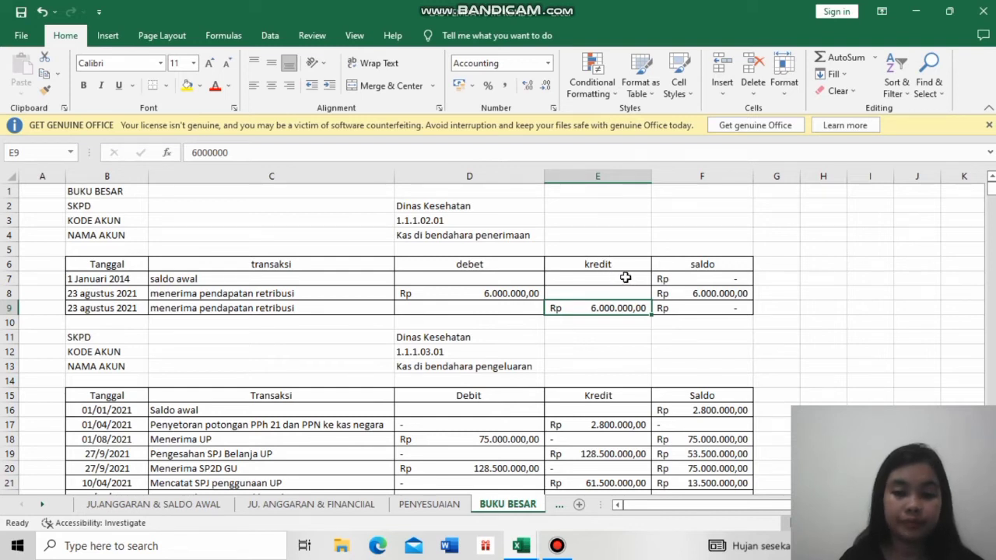
click(515, 297)
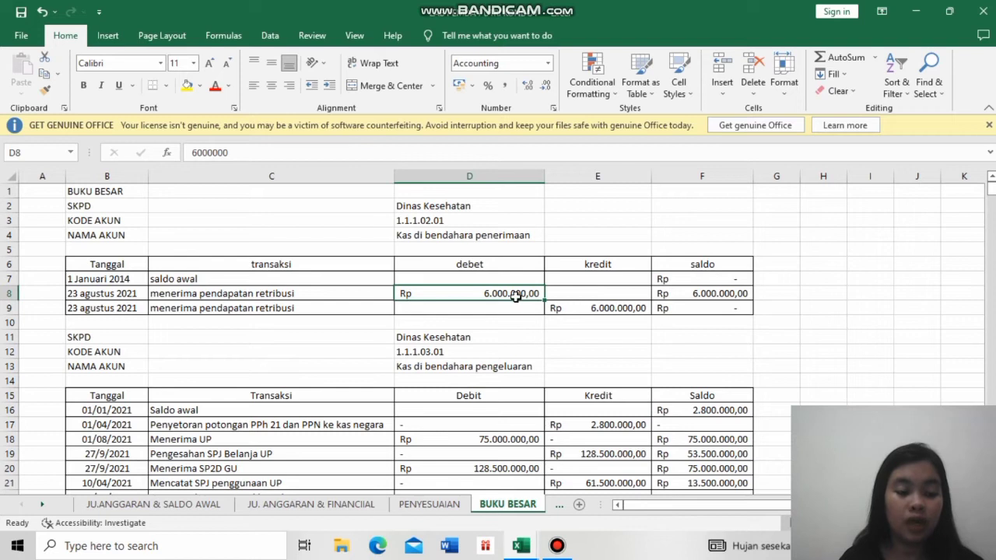
click(691, 296)
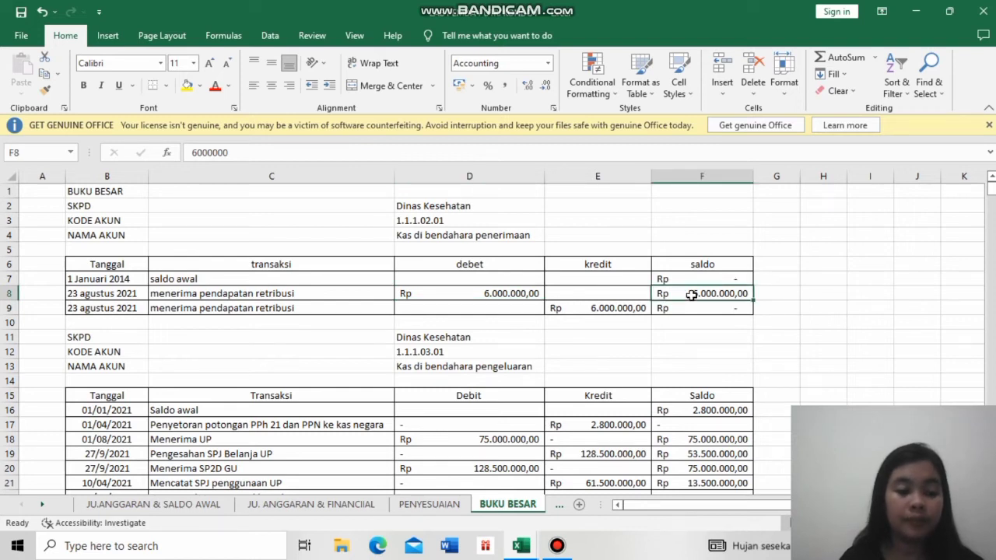
click(628, 310)
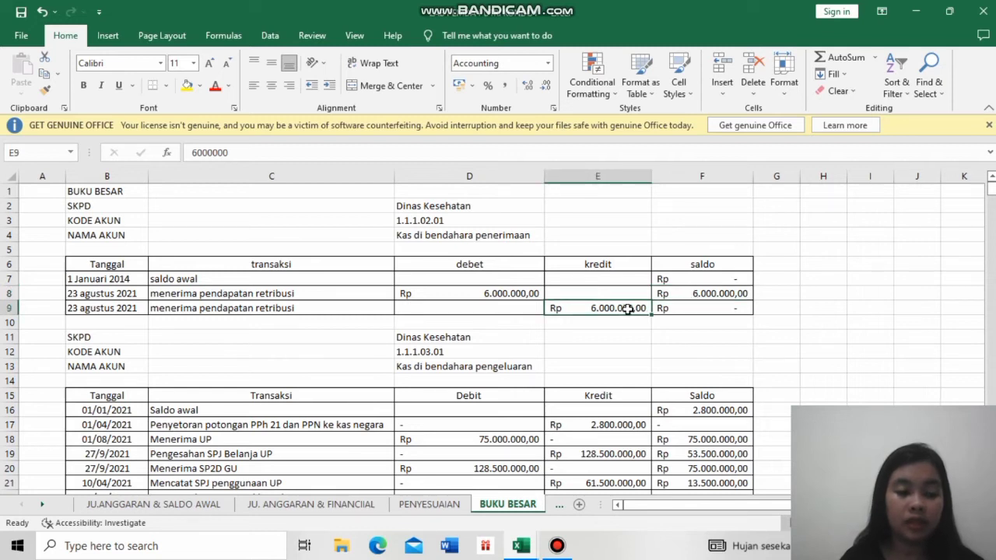
click(720, 310)
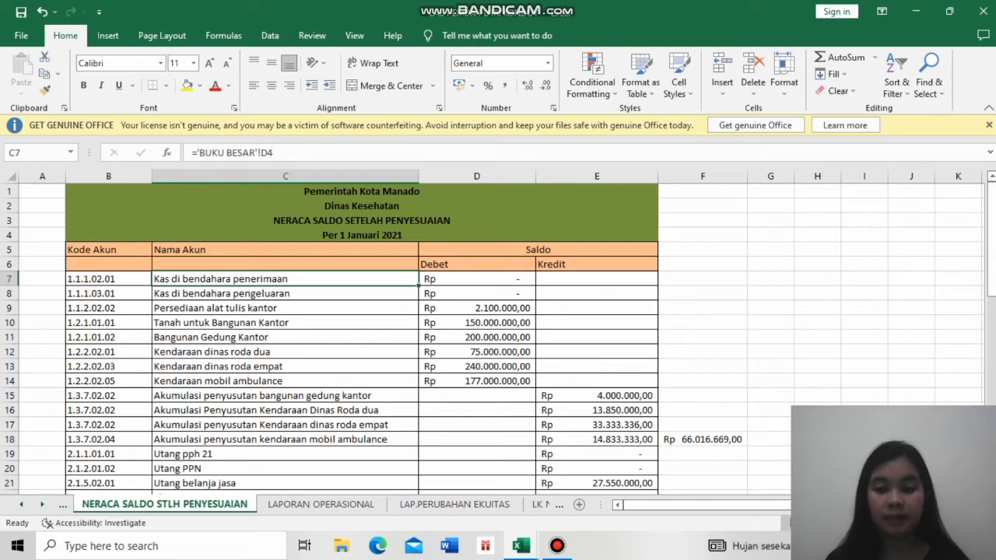
- Compare the debit and credit totals at the end of the NERACA SALDO STLH PENYESUAIAN sheet
drag(993, 268, 993, 384)
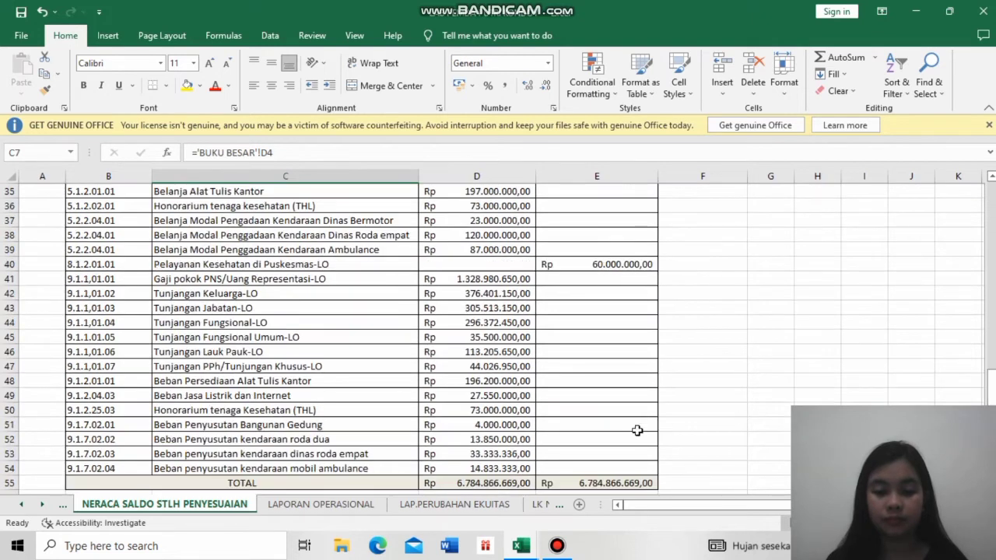
click(521, 483)
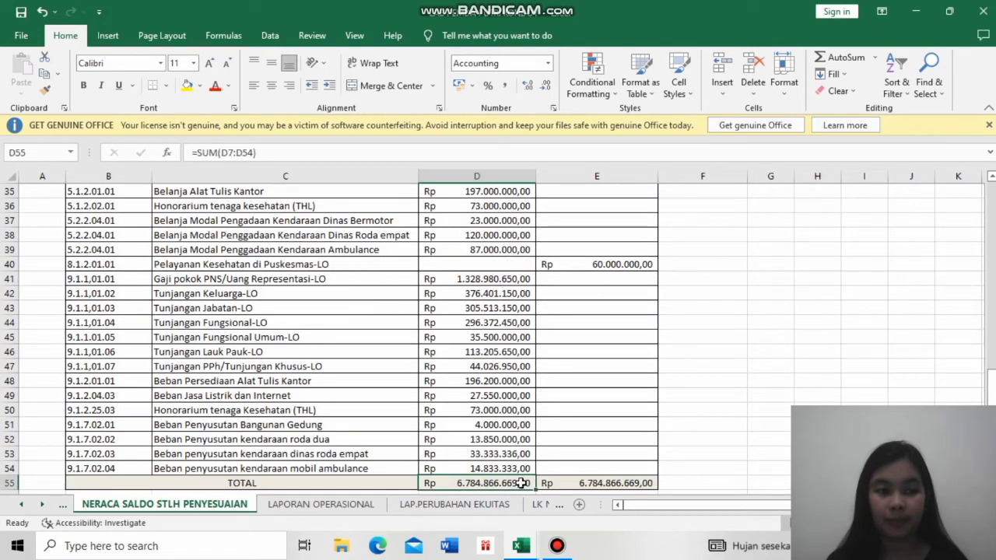
click(586, 484)
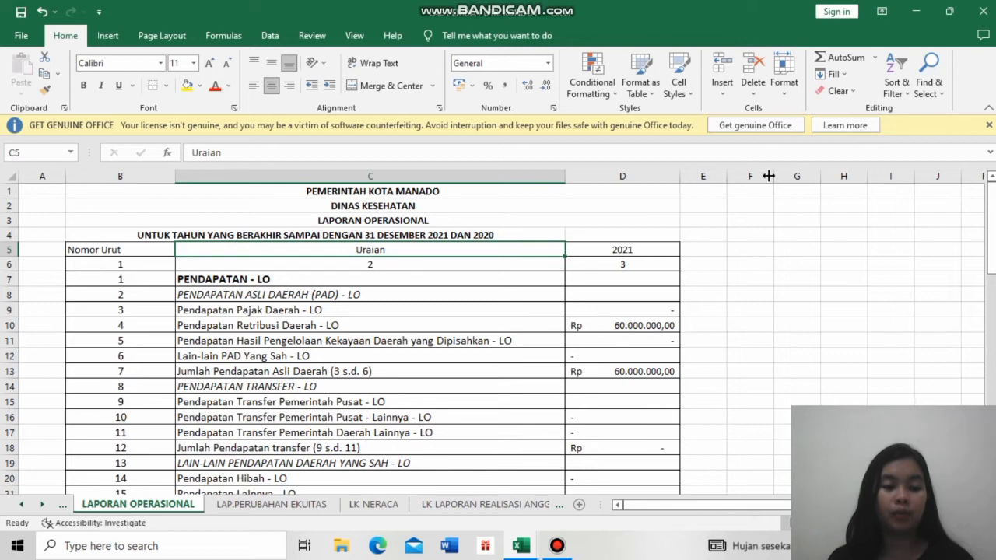
- Inspect the source formulas of Ekuitas Awal and Surplus/Defisit-LO on the LAP.PERUBAHAN EKUITAS sheet
click(550, 270)
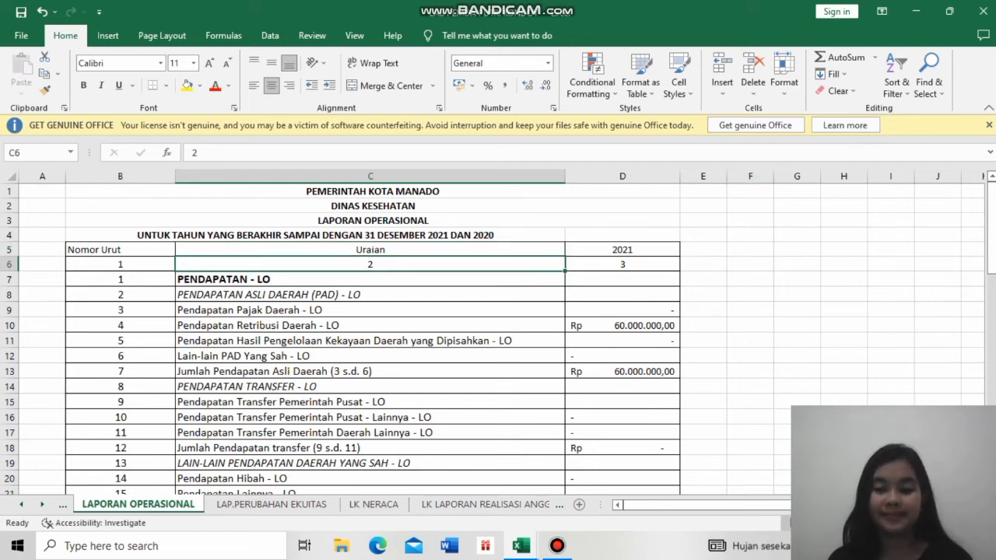
key(ctrl+Page_Down)
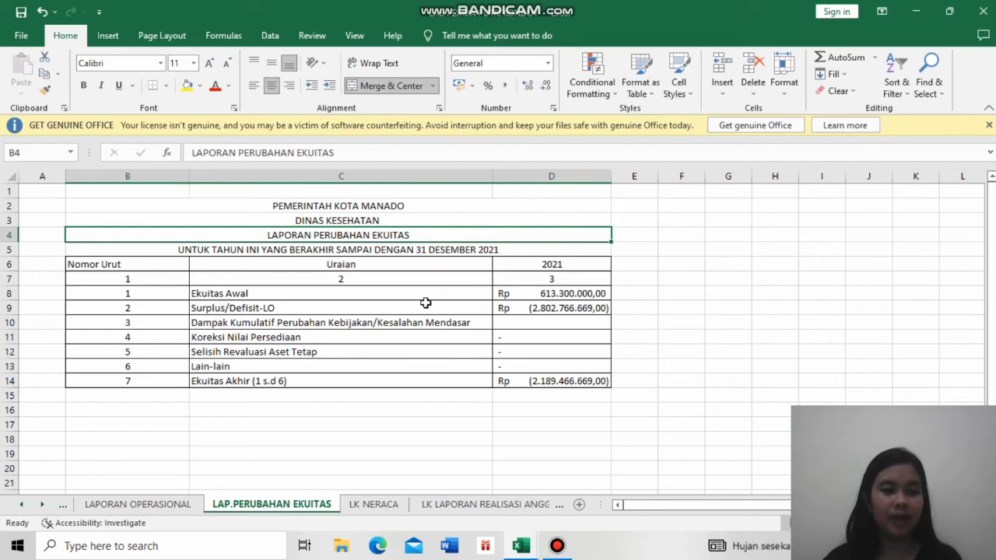
click(342, 288)
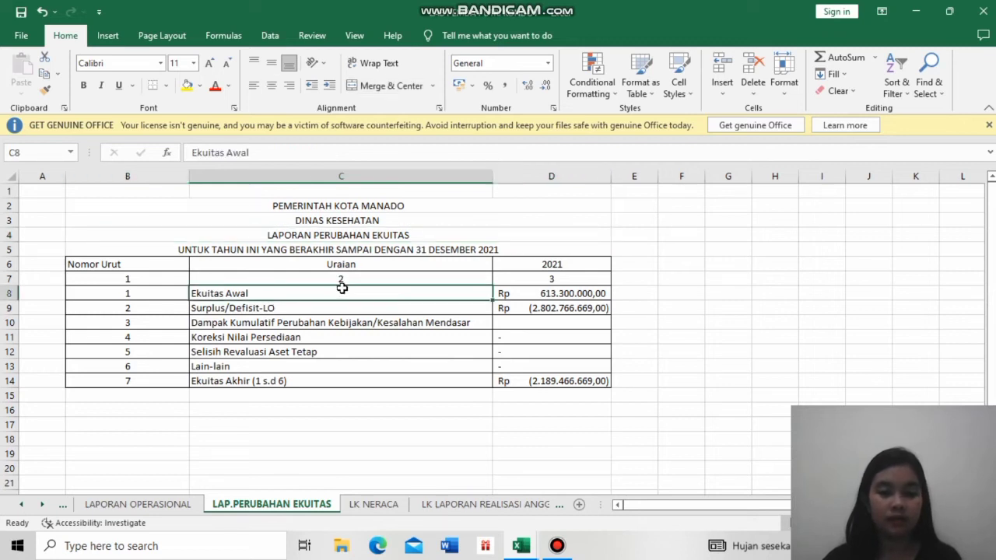
click(534, 294)
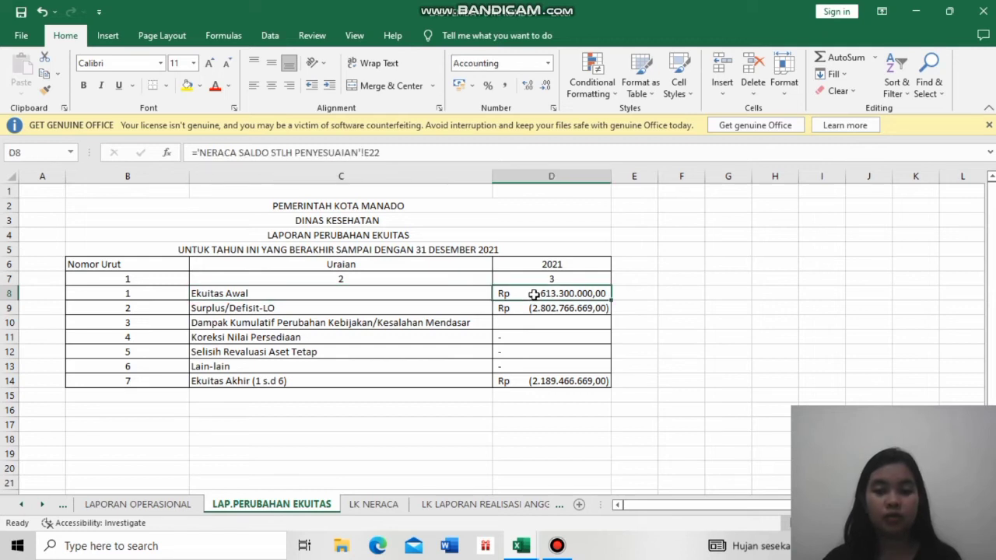
click(468, 306)
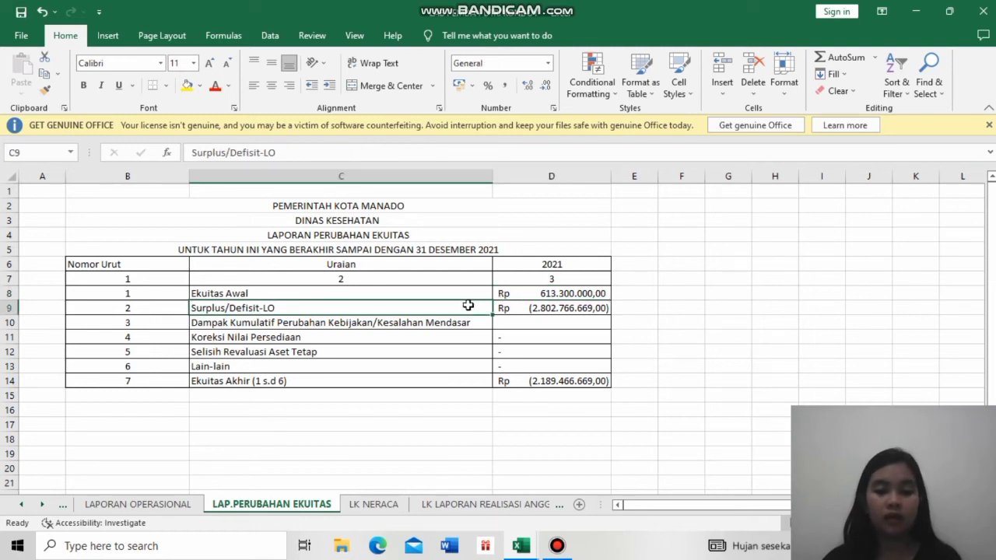
click(520, 308)
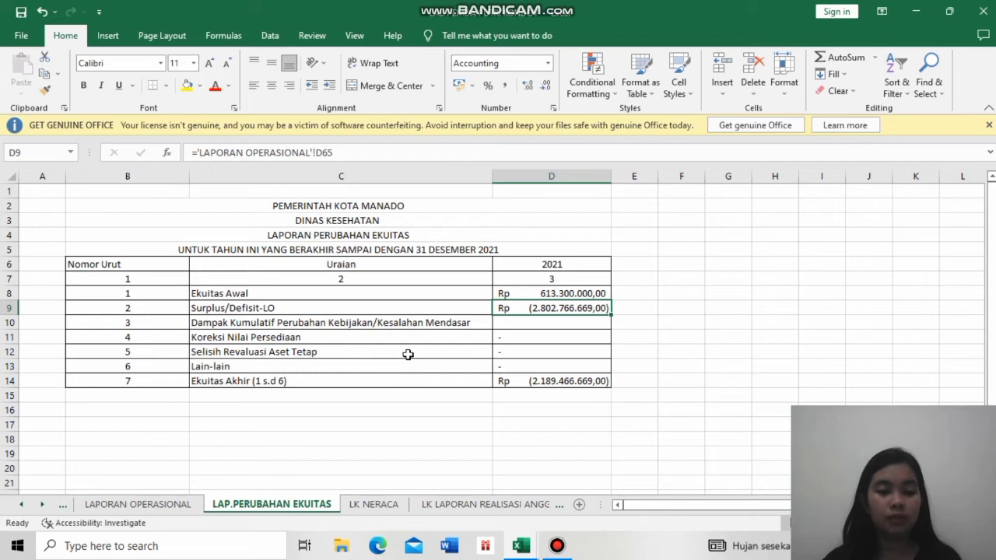
- Trace the equity rows from Ekuitas Awal through Lain-lain and inspect the 2021 formula for Ekuitas Akhir
click(403, 291)
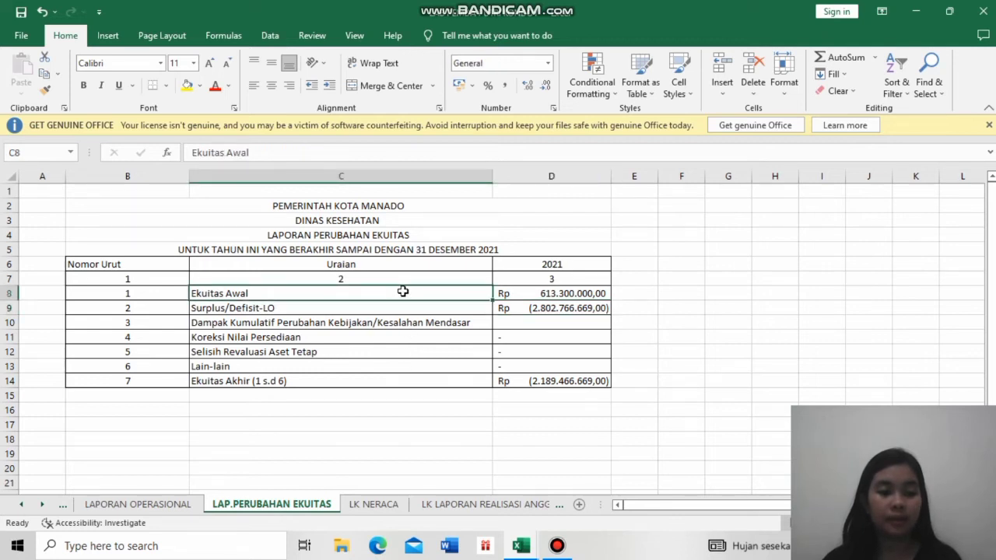
click(380, 367)
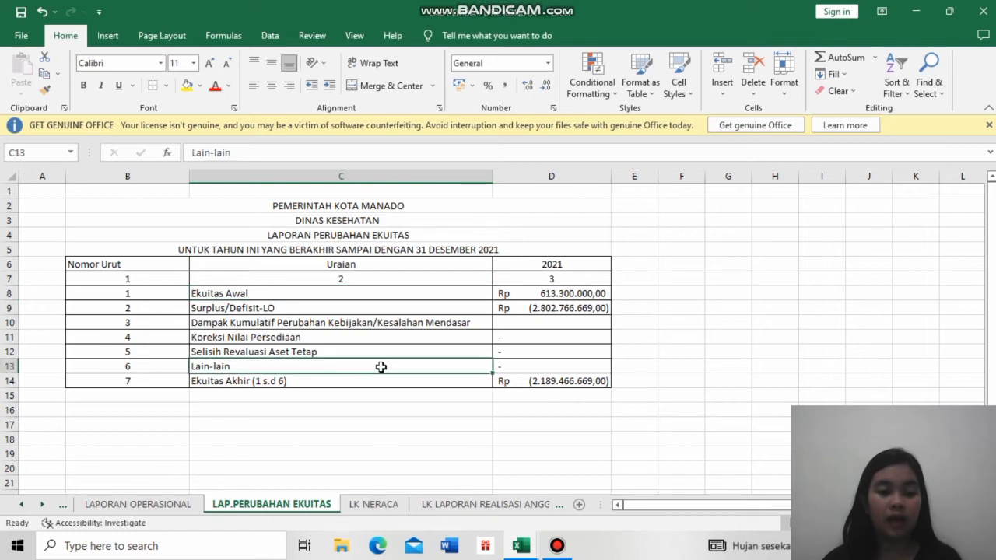
click(434, 394)
click(439, 381)
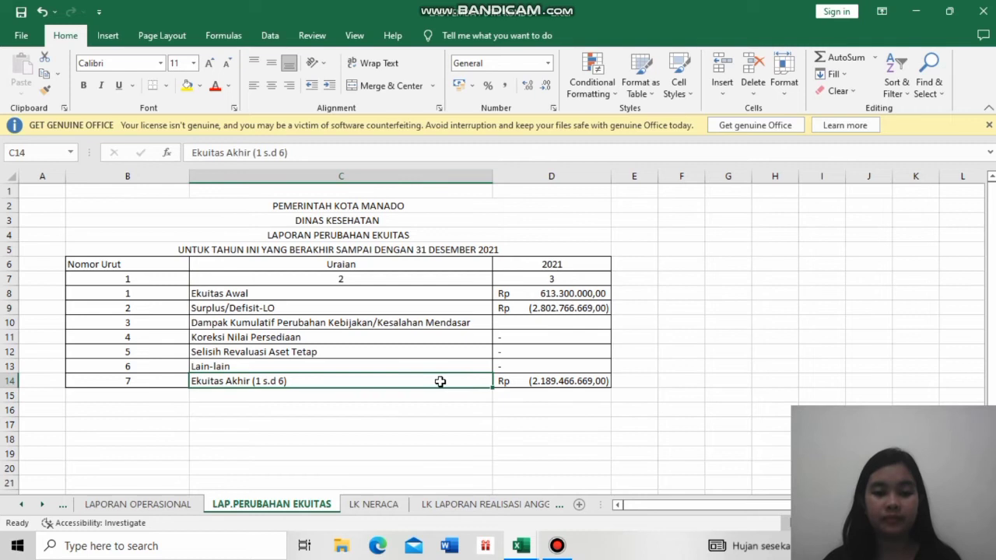
click(549, 383)
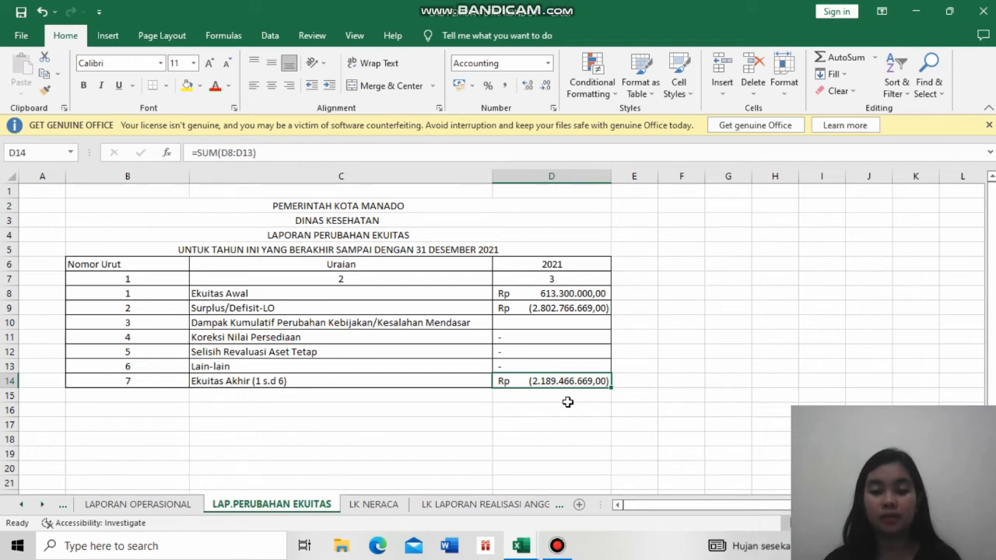
- Review the LK NERACA sheet down to the 2021 amount for JUMLAH KEWAJIBAN DAN EKUITAS
key(ctrl+Page_Down)
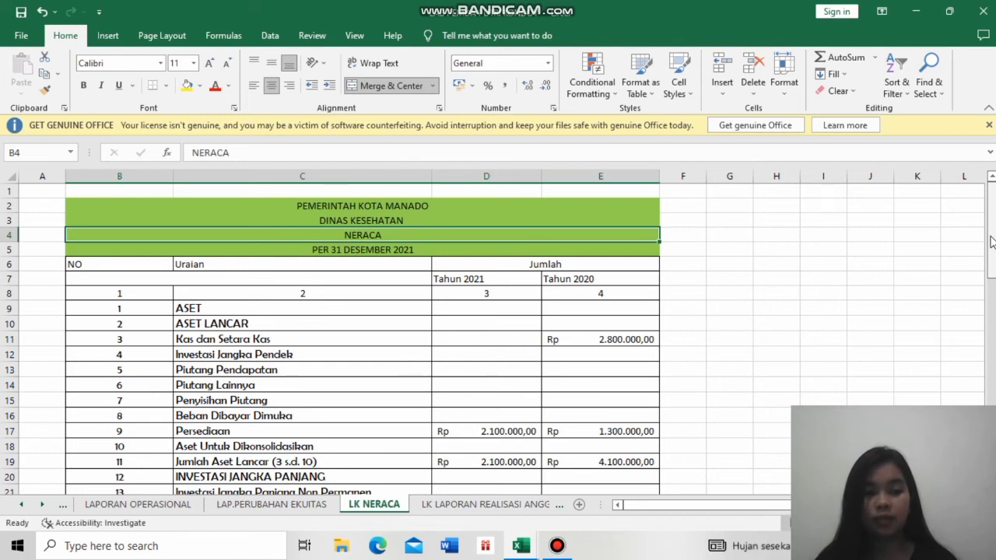
drag(991, 242, 993, 400)
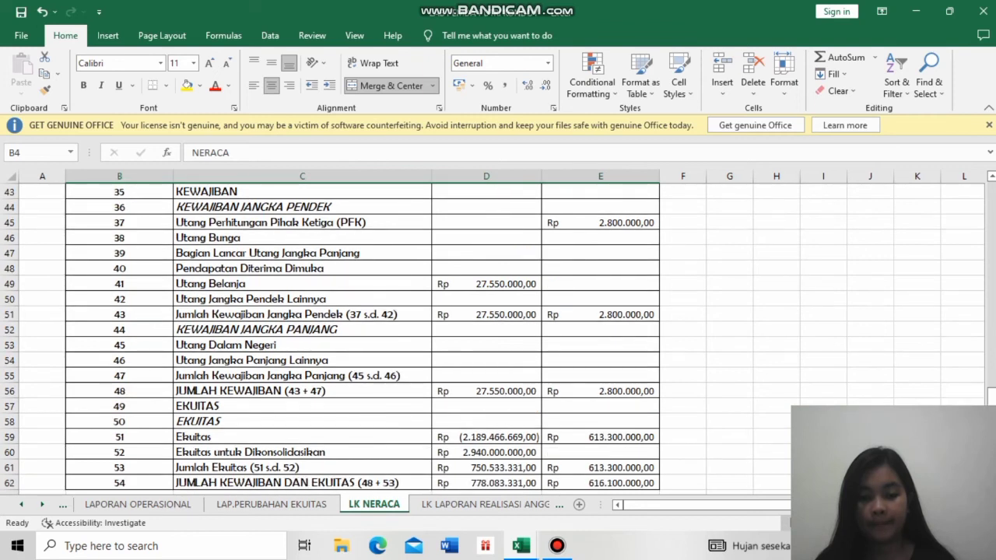
click(528, 483)
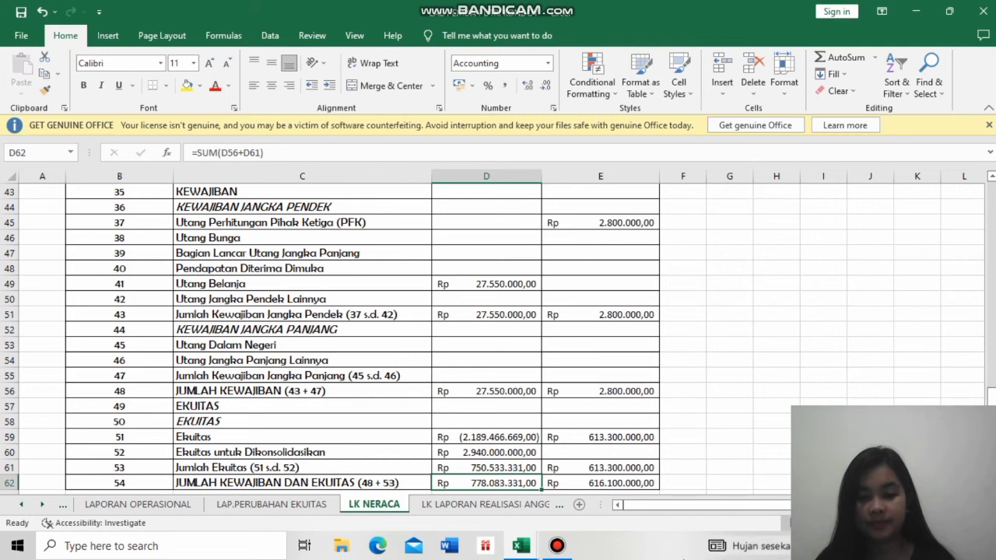
- Review the budget and realisation figures on the LK LAPORAN REALISASI ANGGARAN sheet
mouse_move(558, 545)
click(586, 526)
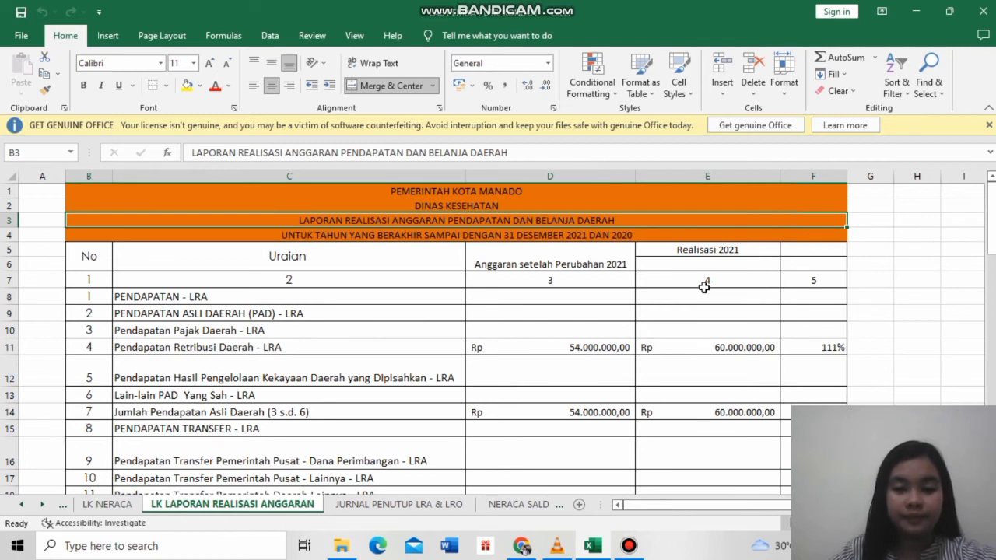
drag(991, 238, 992, 376)
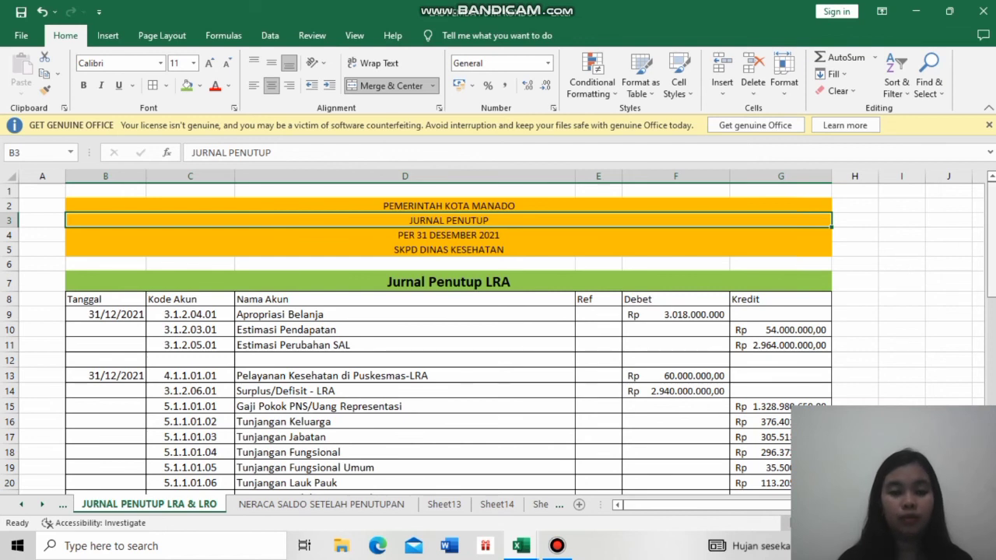
- Review the 31/12/2021 LRA and LO closing entries on the JURNAL PENUTUP LRA & LRO sheet, then return to its heading
drag(994, 267, 994, 376)
drag(994, 304, 994, 387)
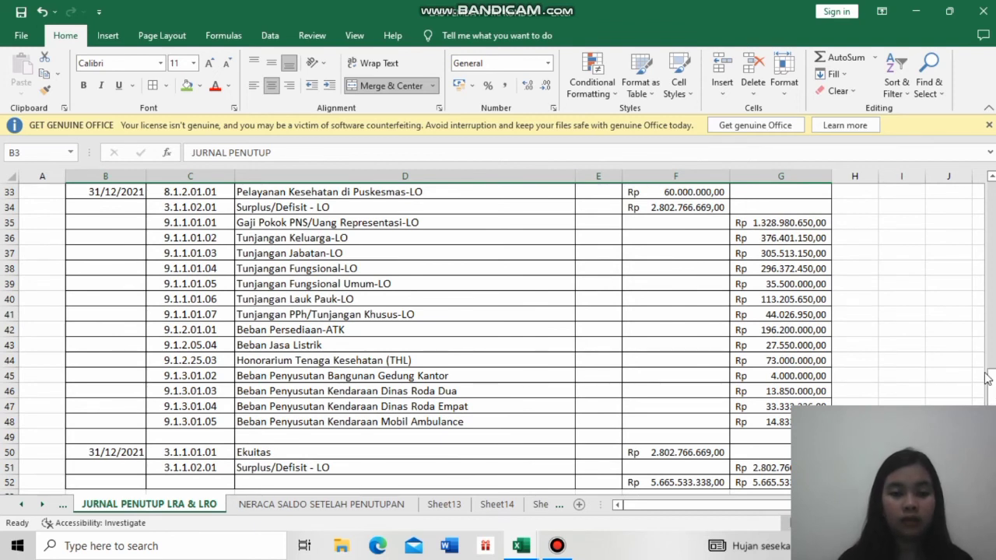
drag(992, 397, 982, 218)
drag(992, 299, 990, 224)
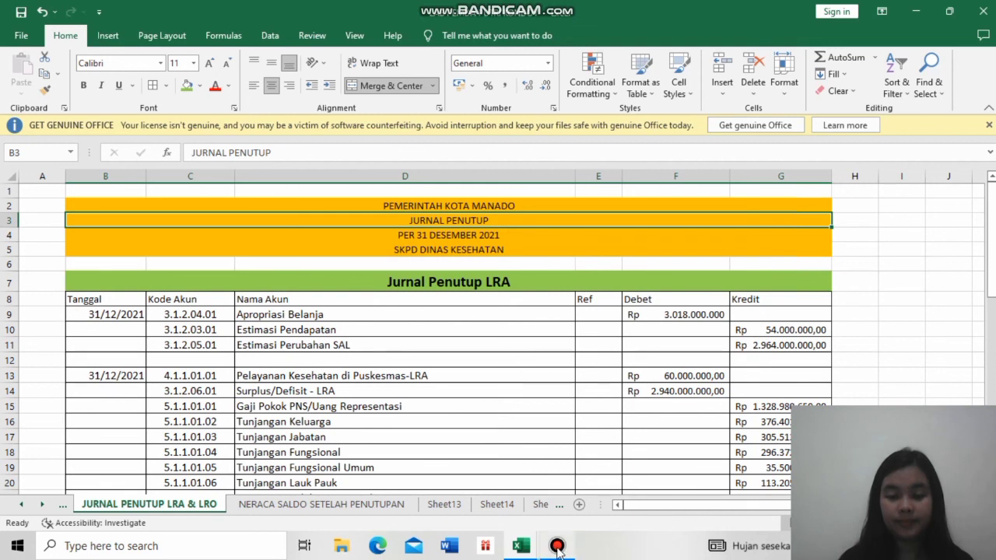
- Review the accounts on the NERACA SALDO SETELAH PENUTUPAN sheet from Persediaan-ATK and compare the debit and credit totals
key(ctrl+Page_Down)
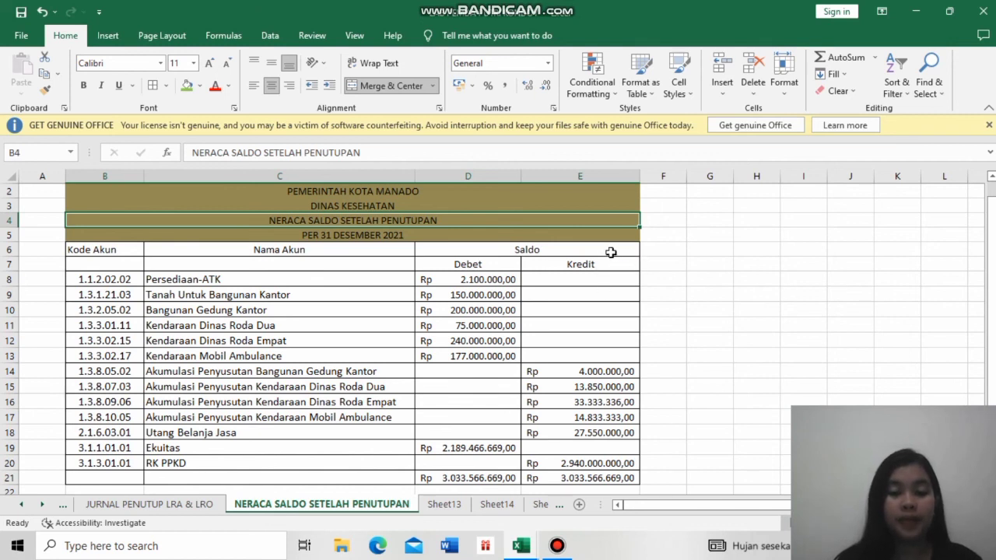
click(408, 274)
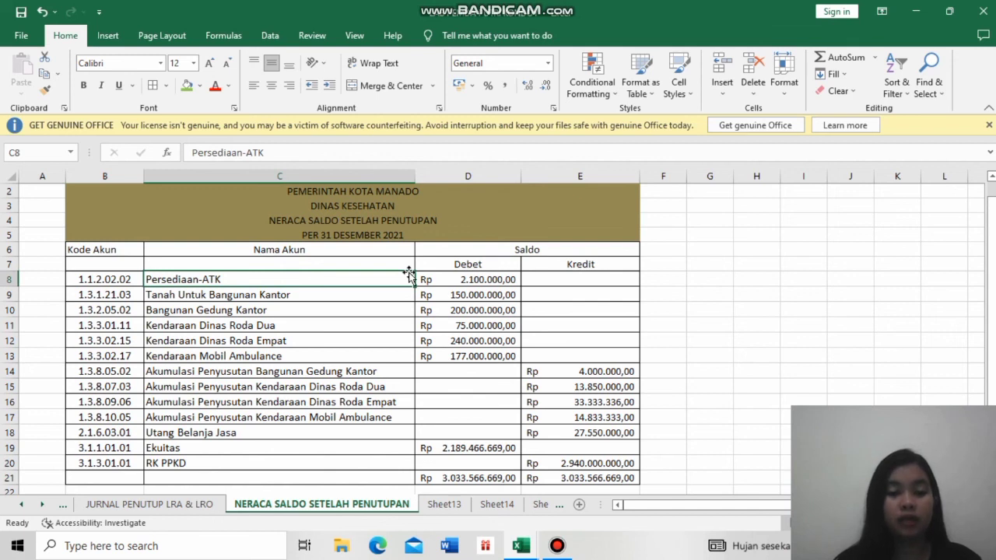
click(474, 478)
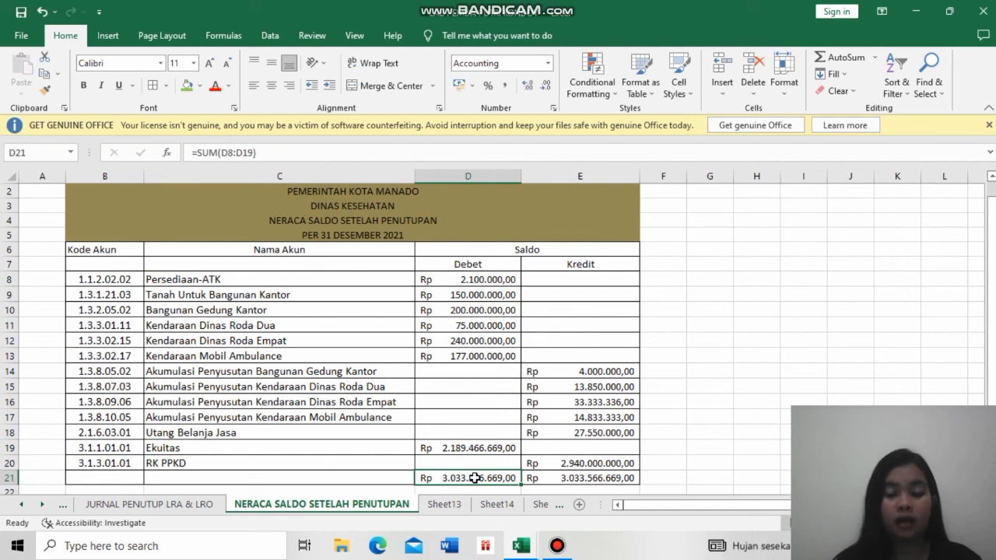
click(601, 483)
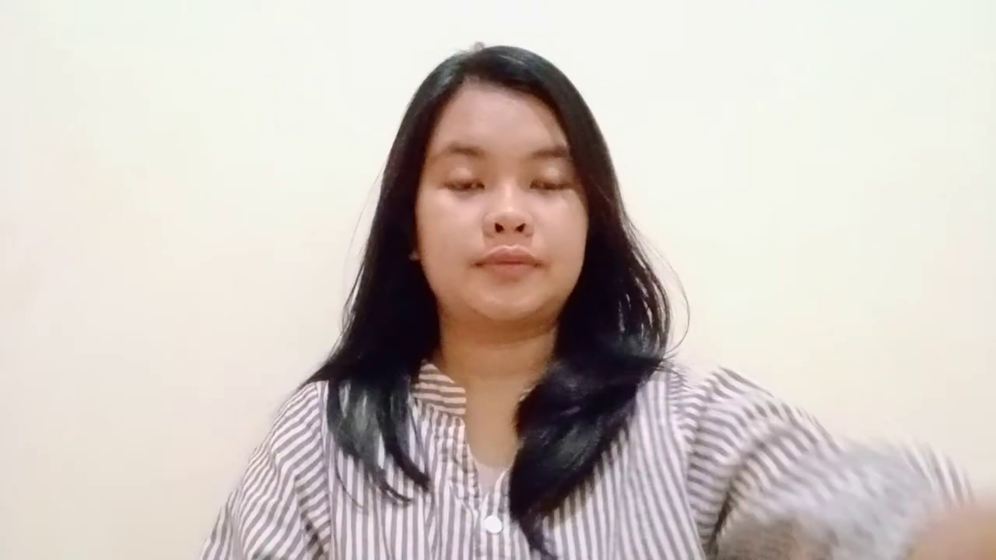